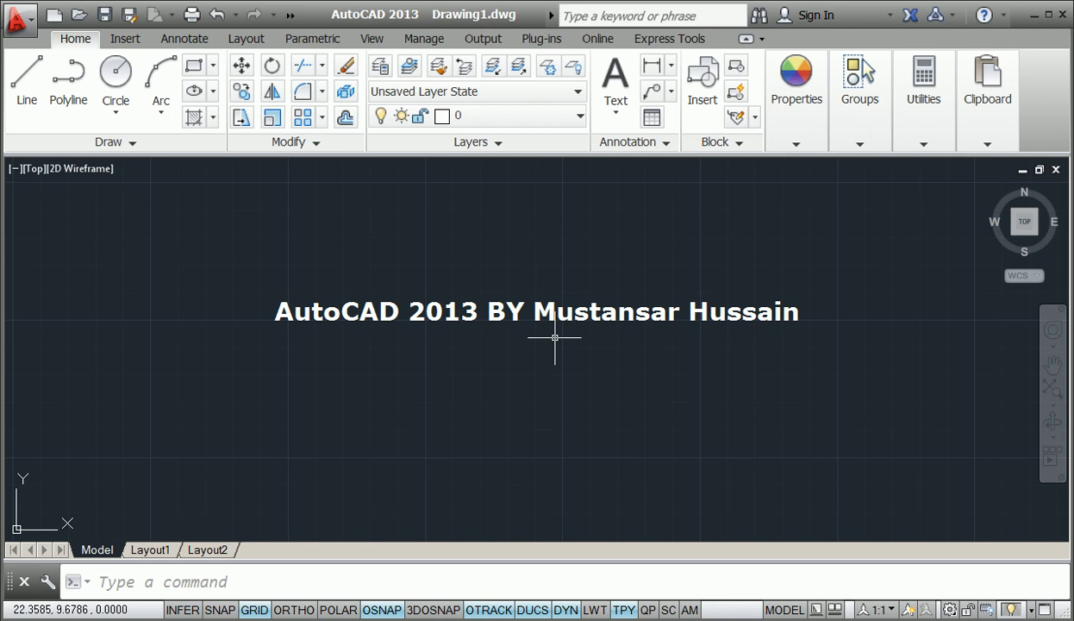
type("tb")
key("Return")
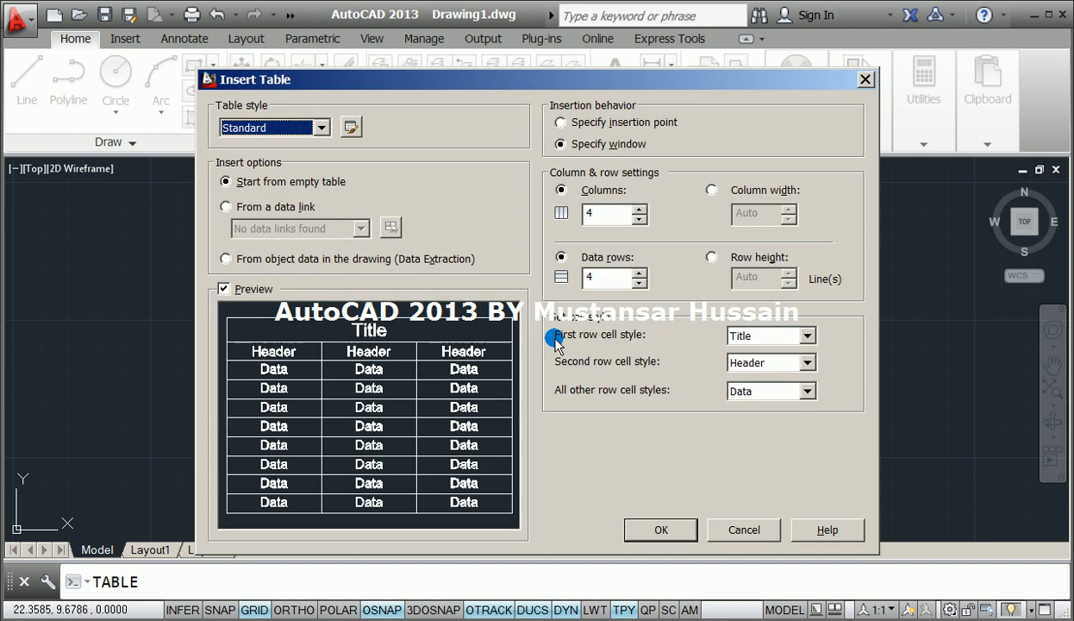
key("Escape")
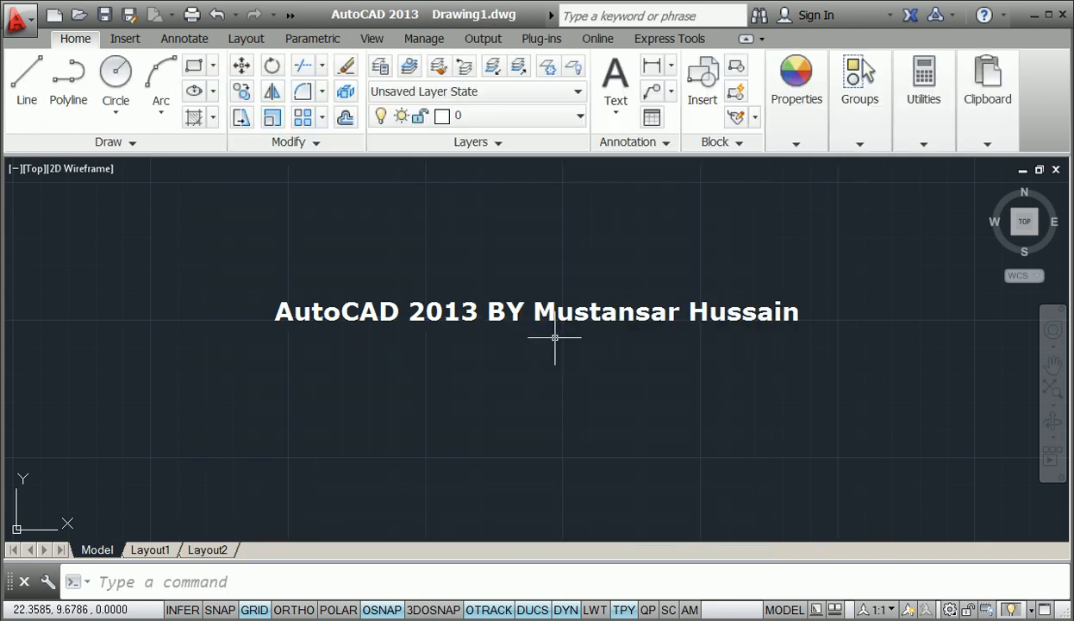
Step: Insert an empty Standard-style table with 4 columns and 4 data rows, sized by a window in the drawing area
left_click(652, 118)
left_click_drag(328, 83, 308, 61)
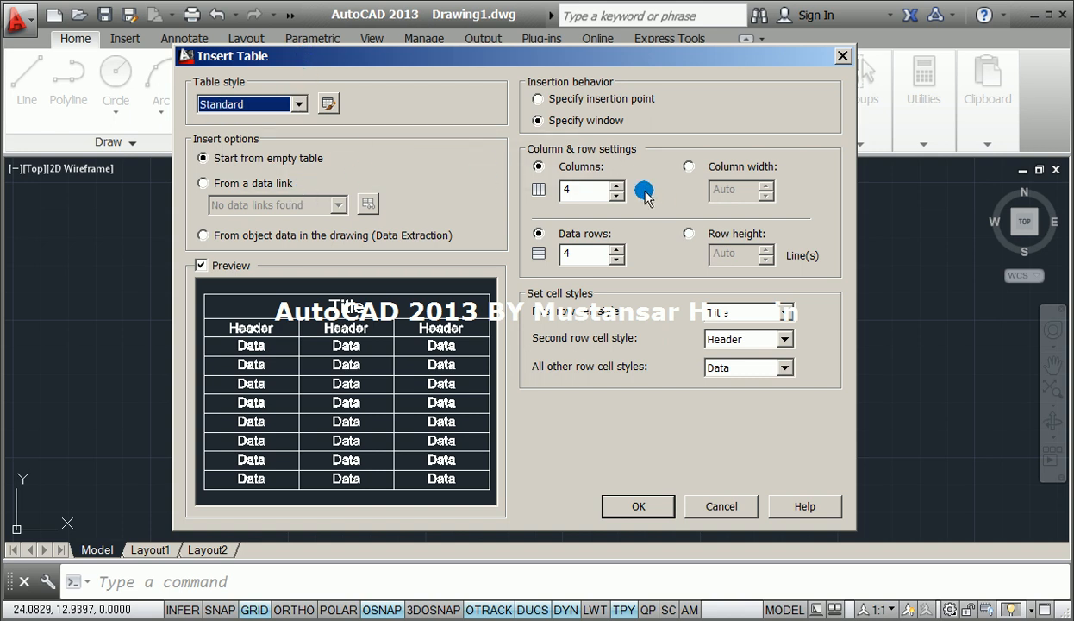
left_click_drag(648, 61, 610, 56)
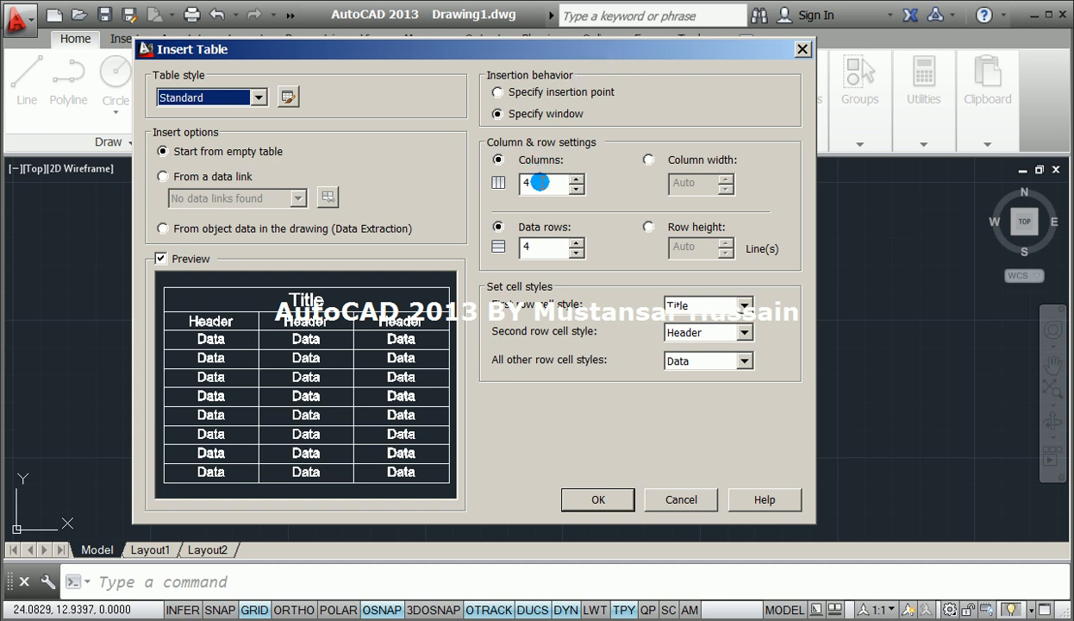
left_click(532, 183)
left_click(535, 245)
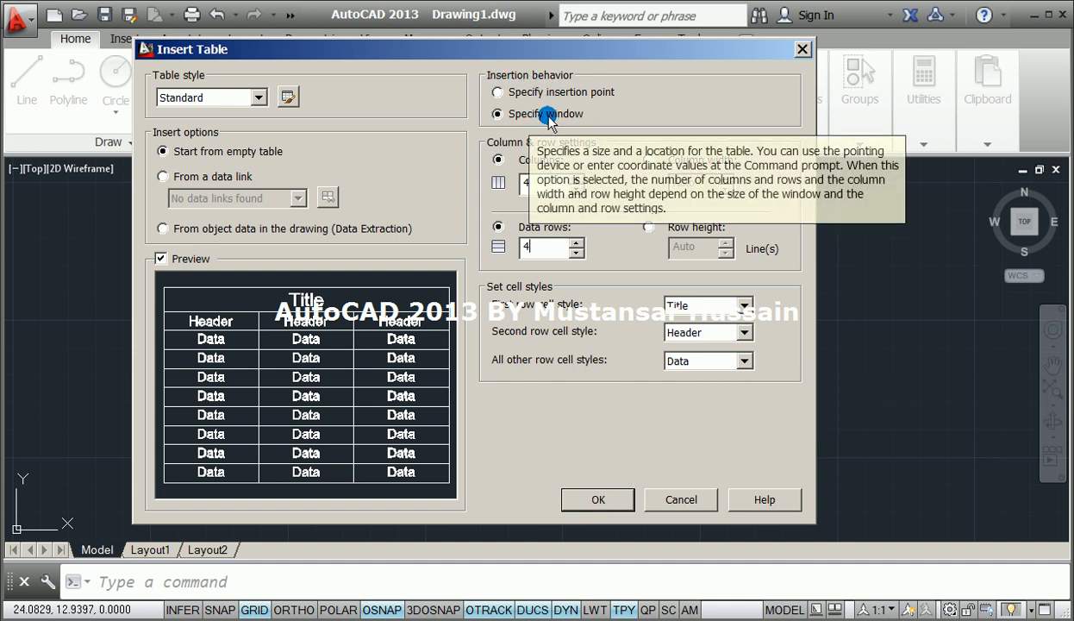
left_click(596, 500)
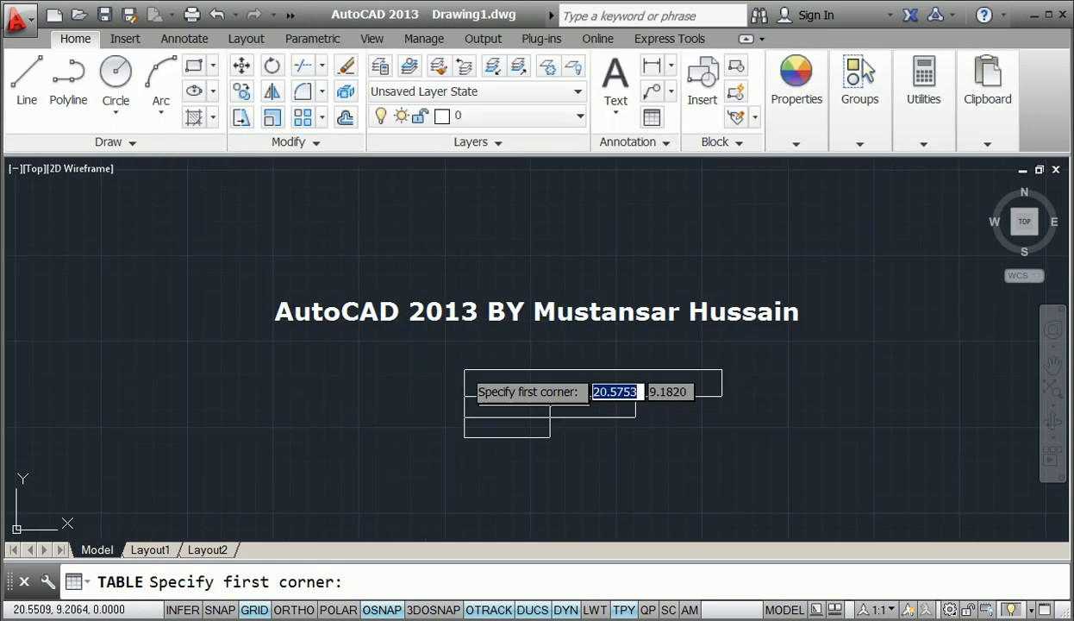
left_click(356, 255)
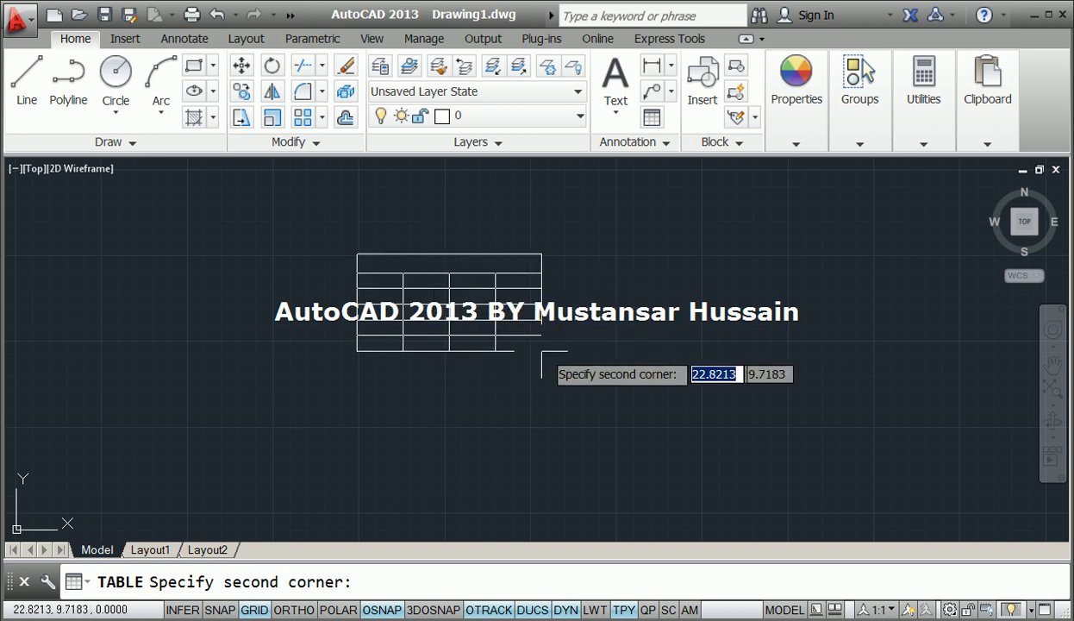
left_click(705, 426)
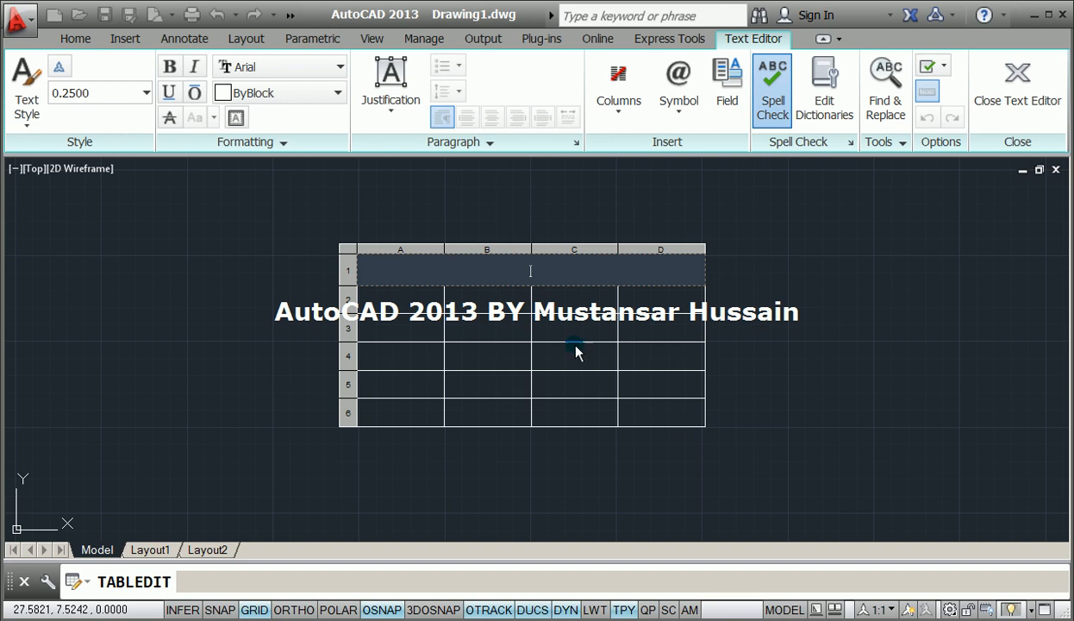
Step: Try Top Left and Middle Left justification in the title cell and set it back to Middle Center
scroll(528, 283, "up", 2)
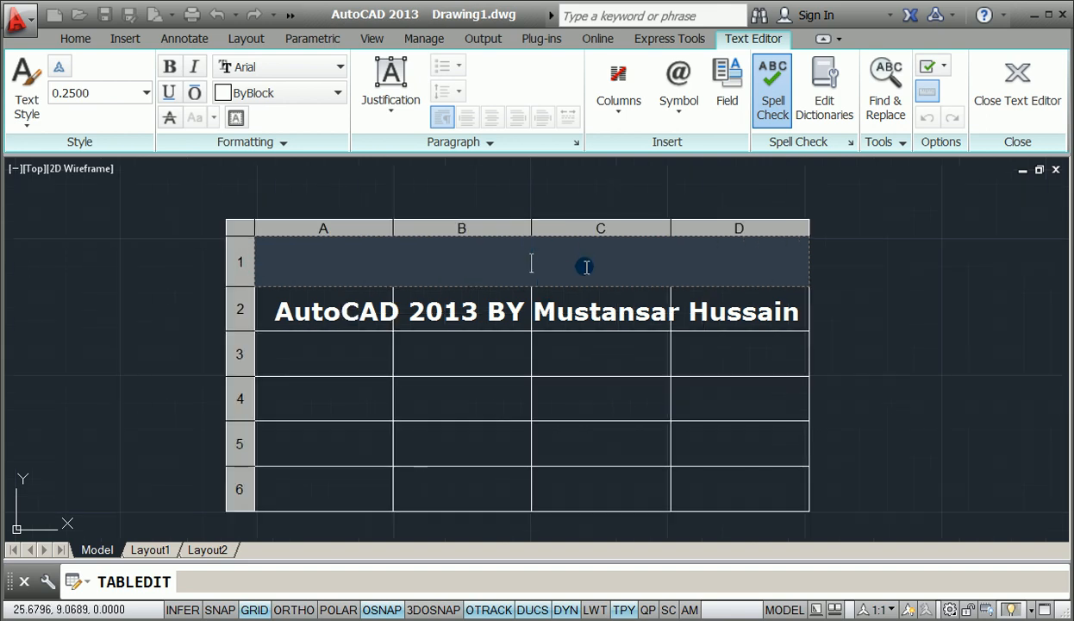
middle_click_drag(555, 267, 541, 266)
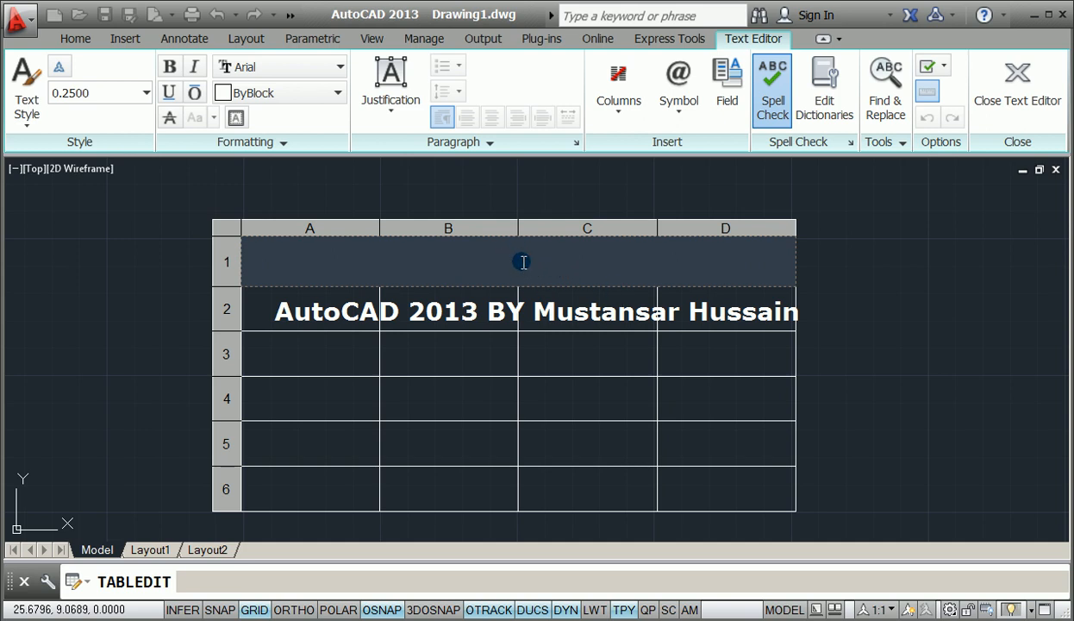
left_click(391, 110)
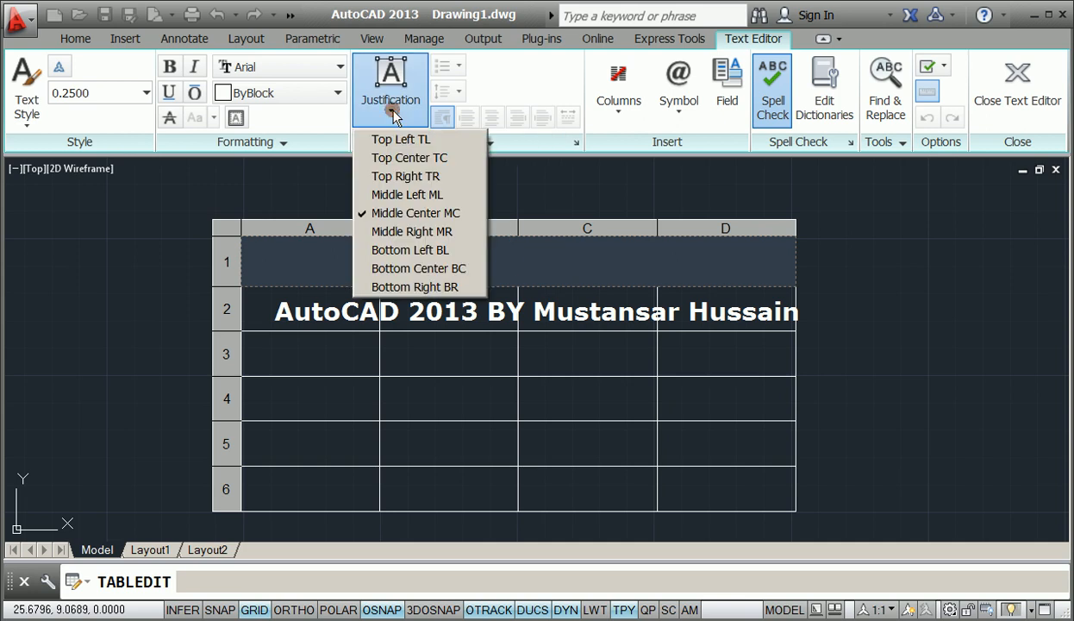
left_click(375, 158)
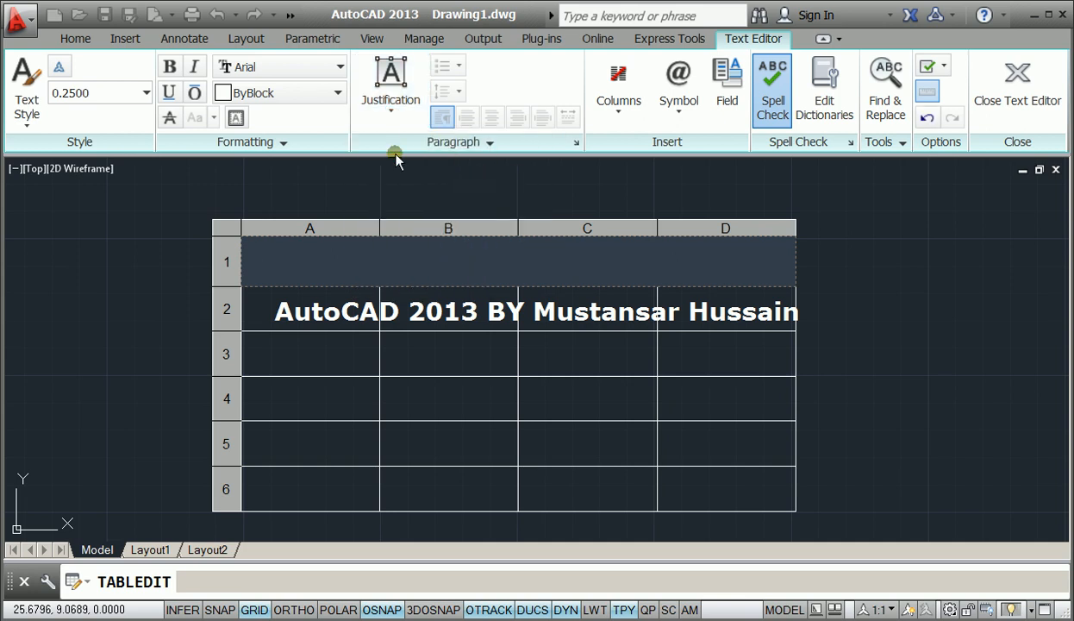
left_click(399, 117)
left_click(396, 139)
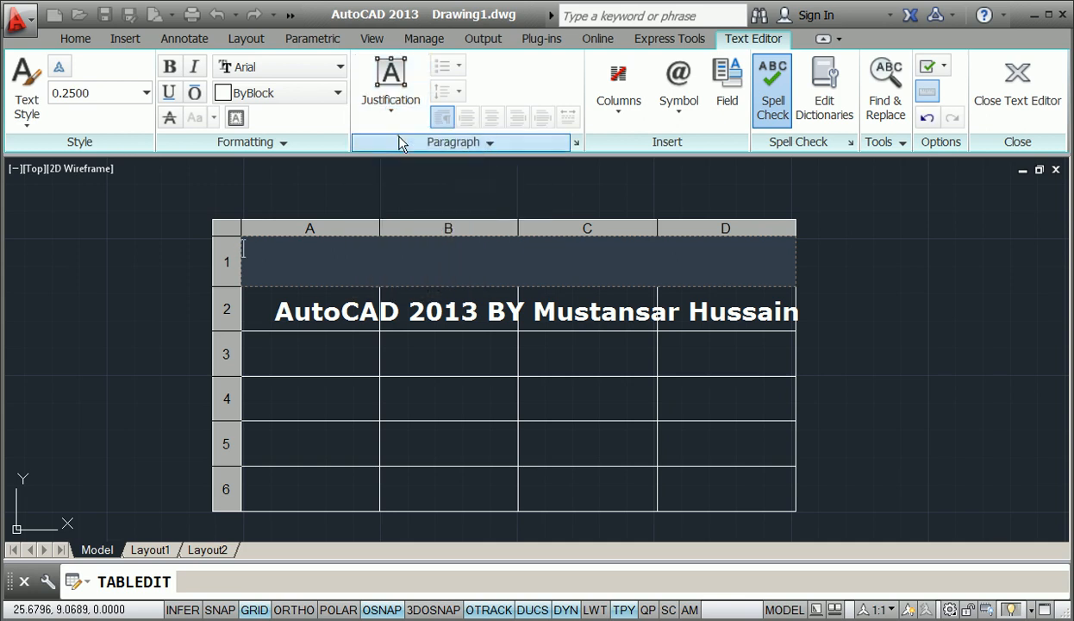
left_click(394, 108)
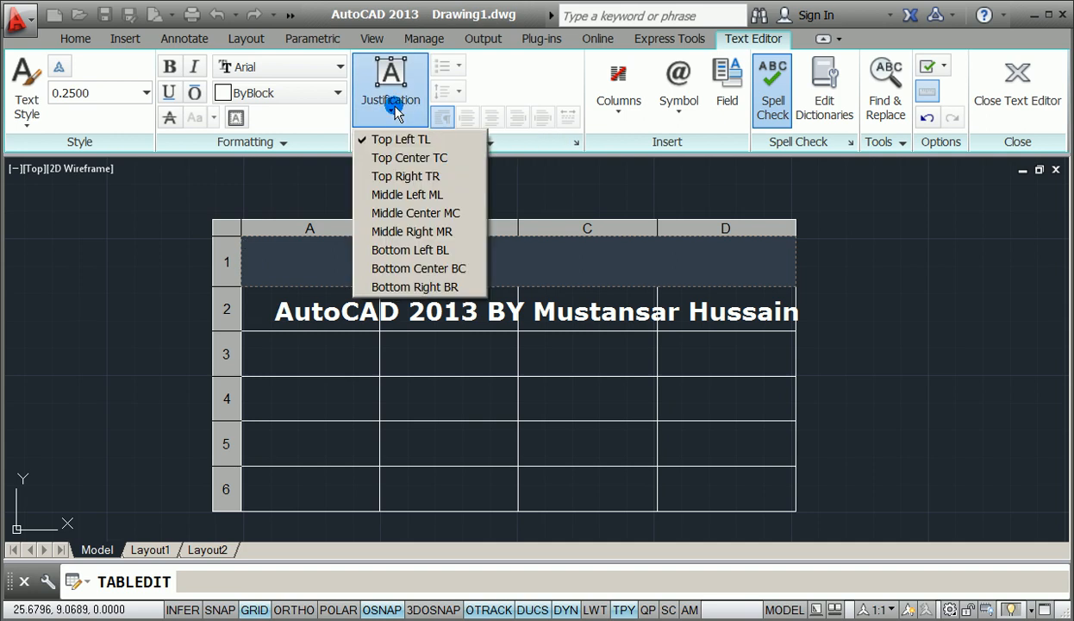
left_click(400, 195)
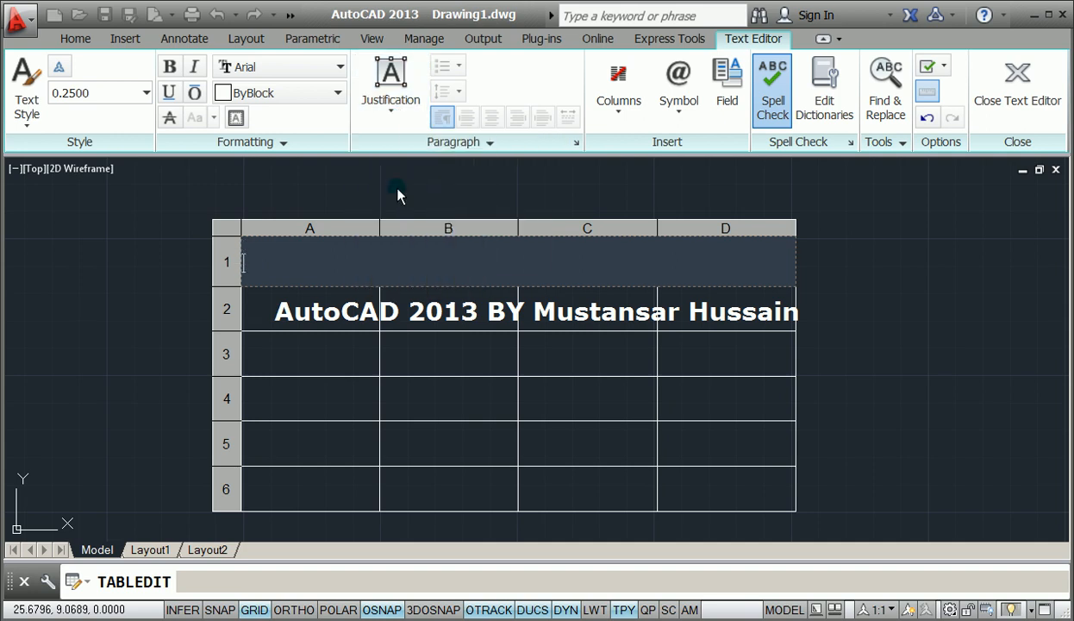
left_click(390, 130)
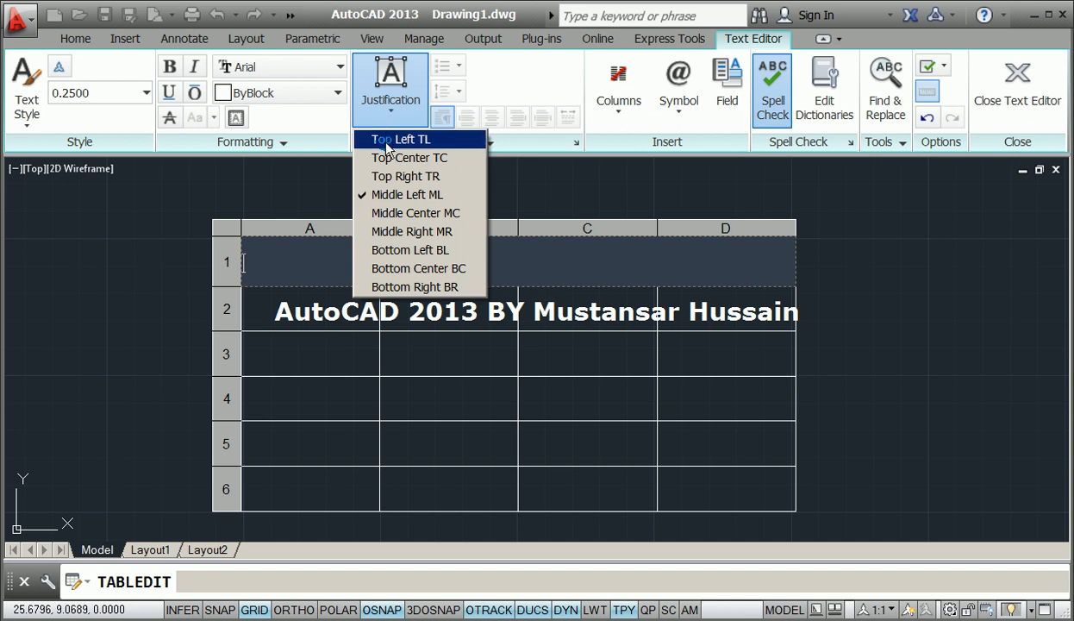
left_click(416, 213)
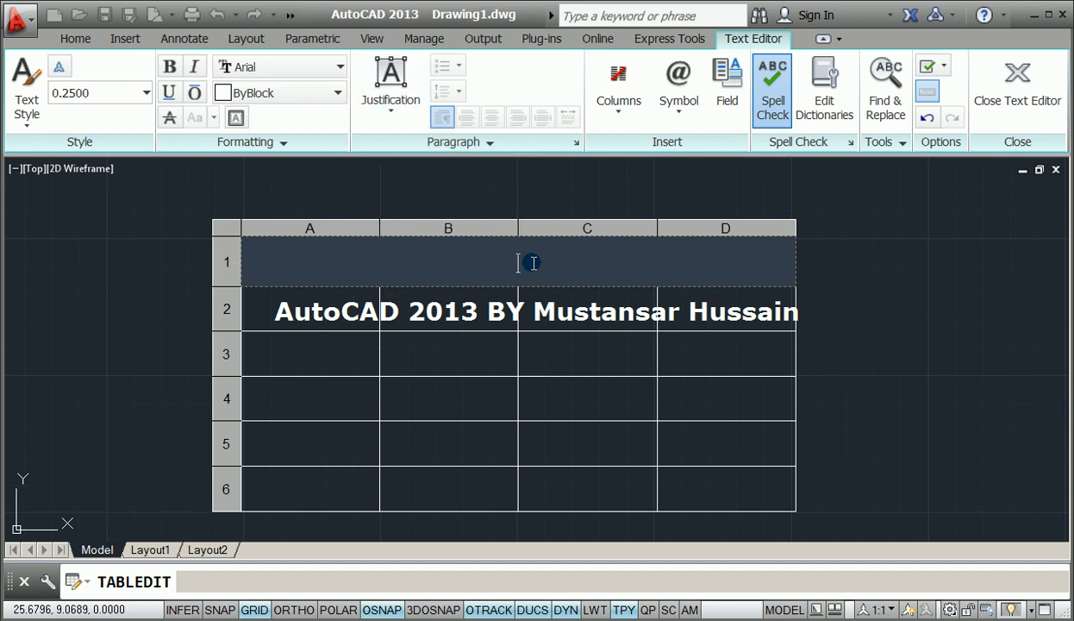
Step: Enter "electric table" as the table's title
type("e")
key("BackSpace")
type("electric")
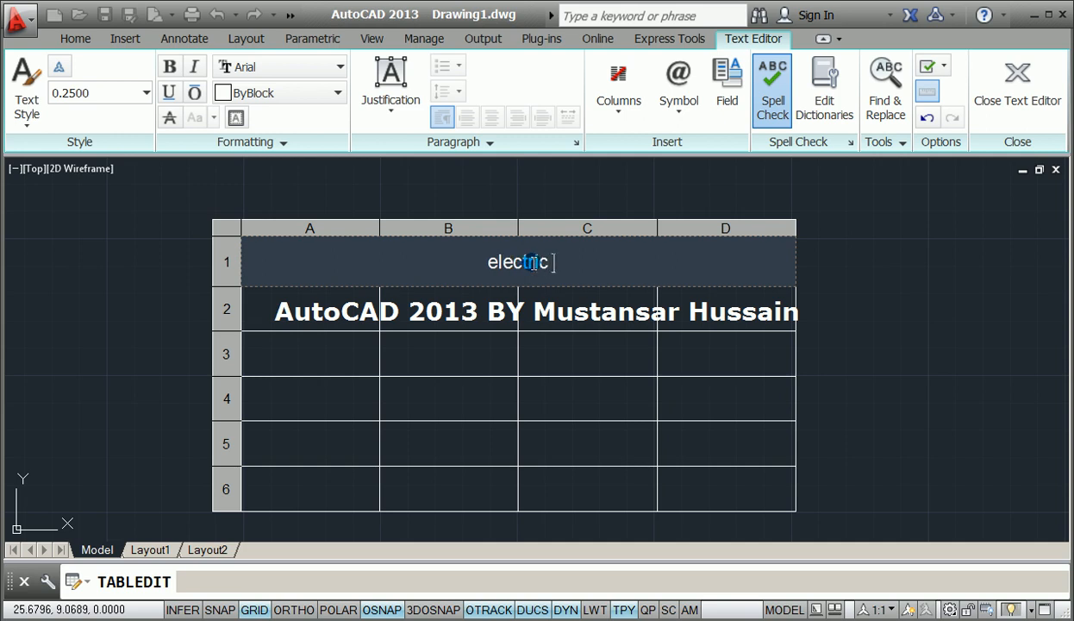
type(" table")
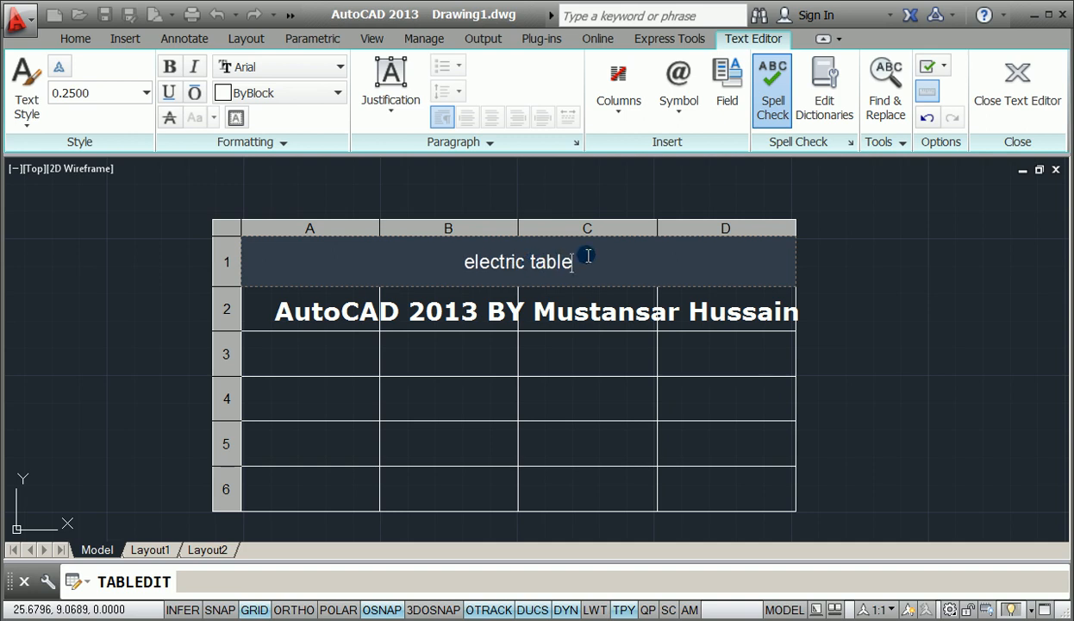
Step: Replace the whole title text with "parts of Electric"
key("ctrl+a")
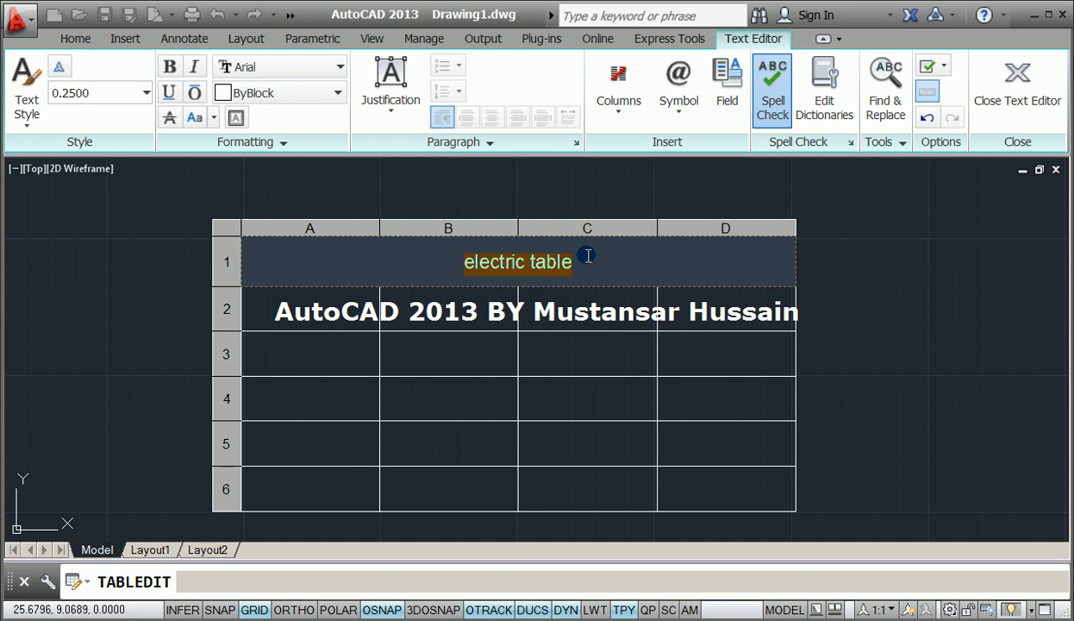
key("Delete")
type("parts of")
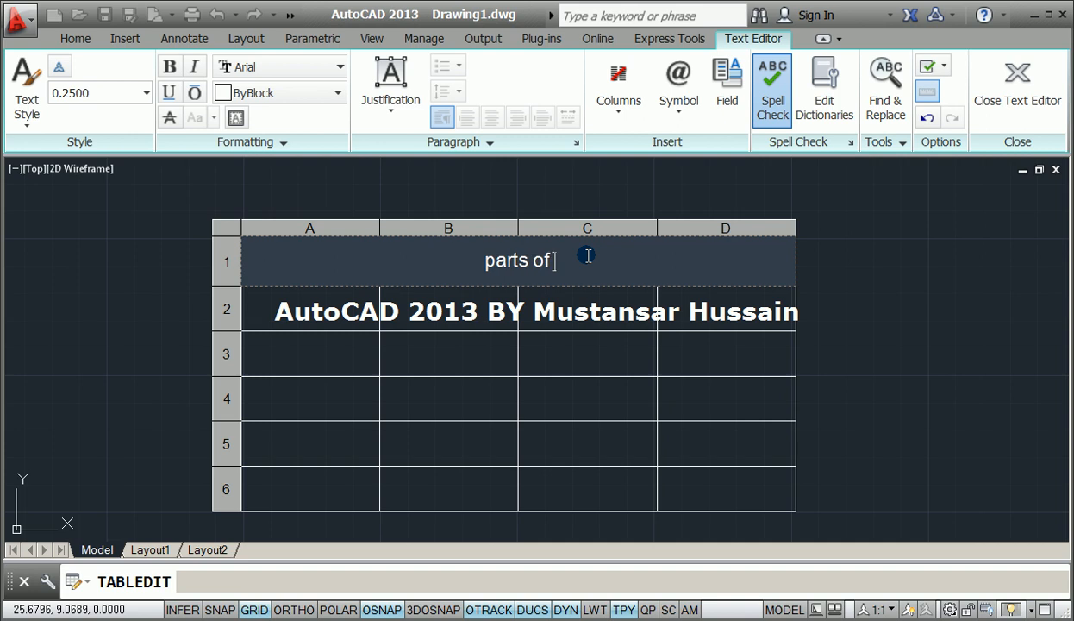
type(" Electric")
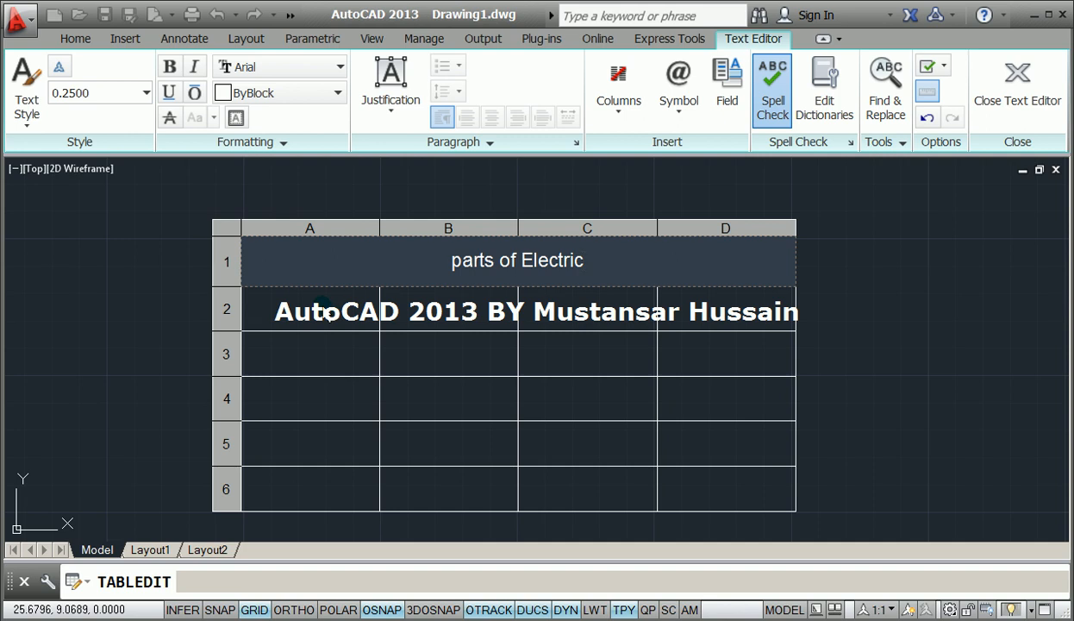
Step: Fill the header row cells A2 to D2 with "name", "qty", "price" and "total"
left_click(318, 303)
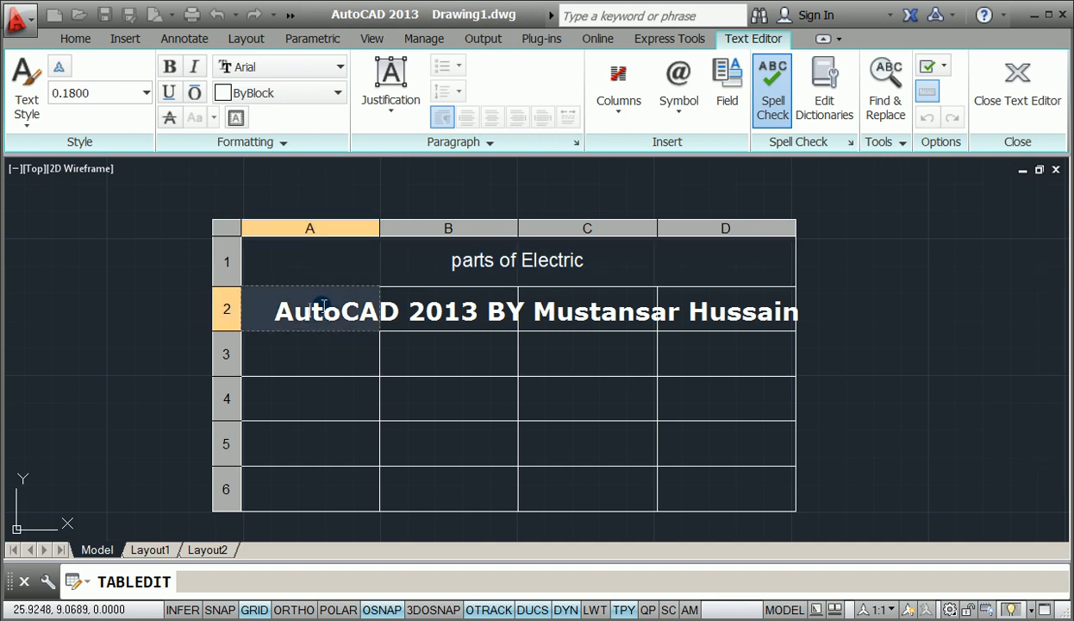
type("name")
key("Tab")
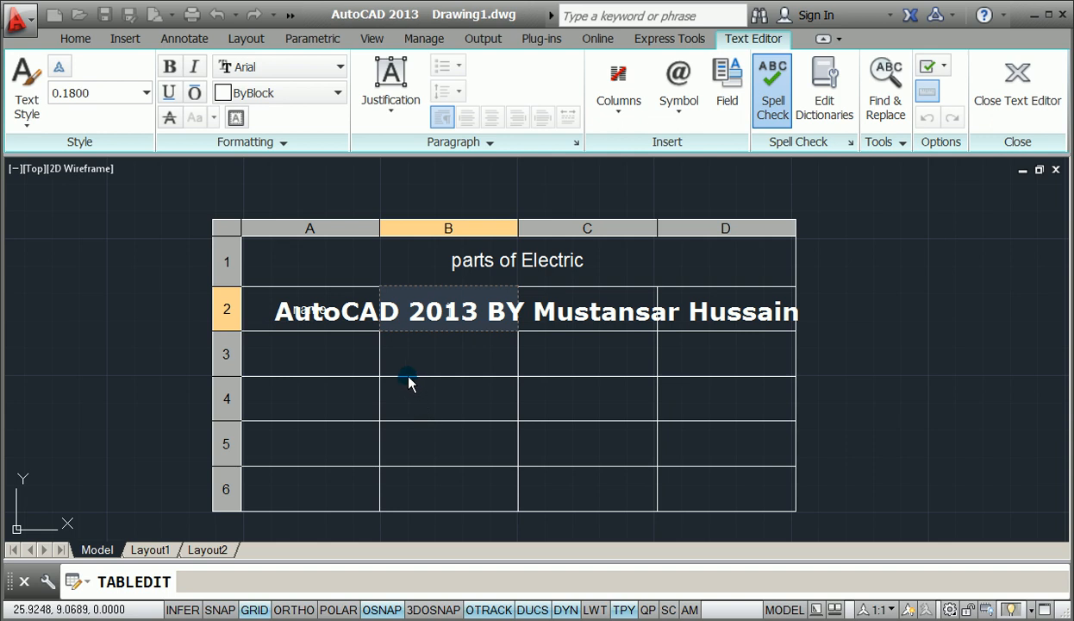
type("qty")
key("Tab")
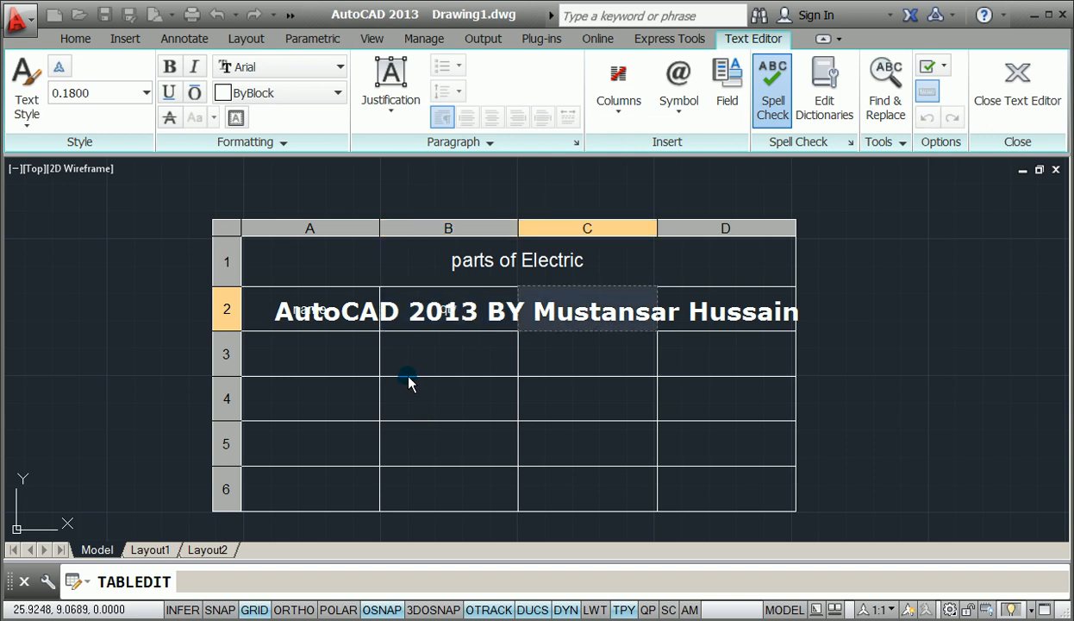
type("price")
key("Tab")
type("tot")
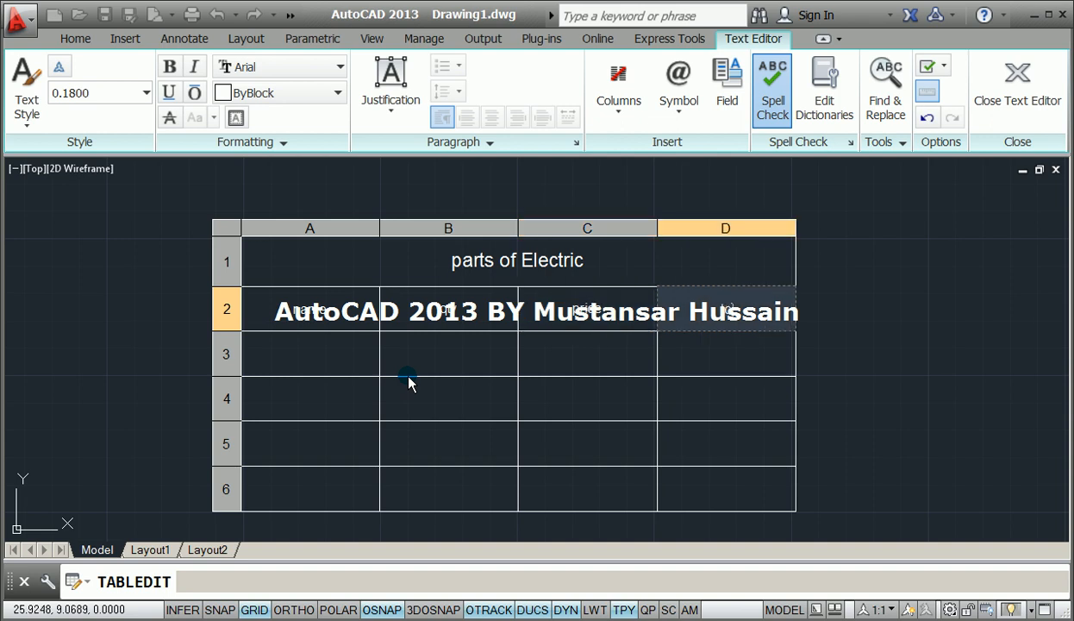
type("al")
Step: Try bold, italic and underline formatting on the "total" header text, switching each one back off
left_click_drag(748, 306, 703, 312)
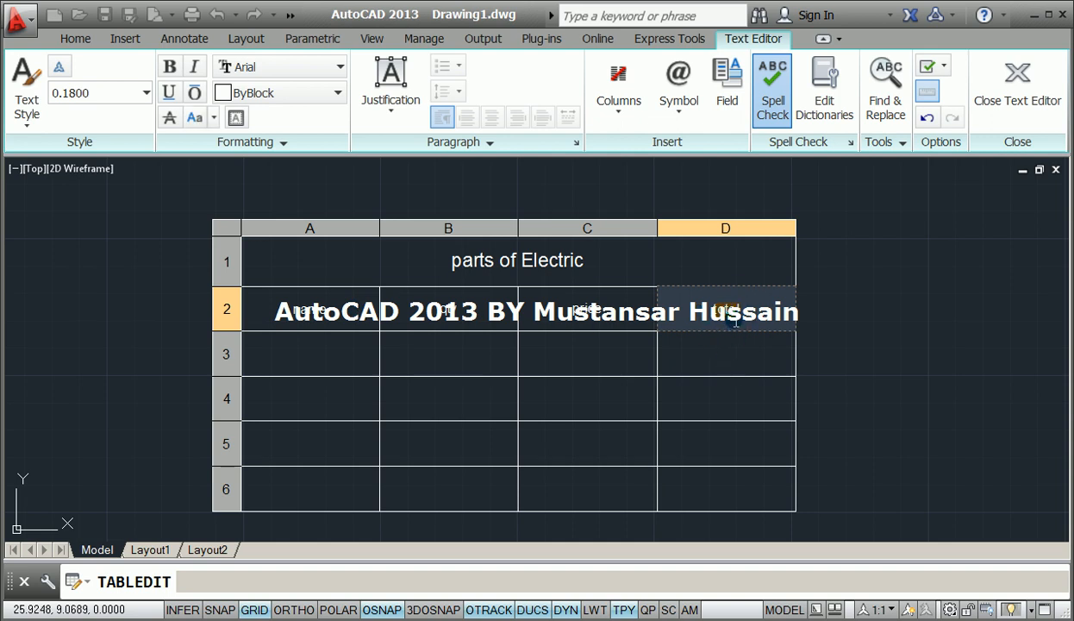
scroll(735, 321, "up", 2)
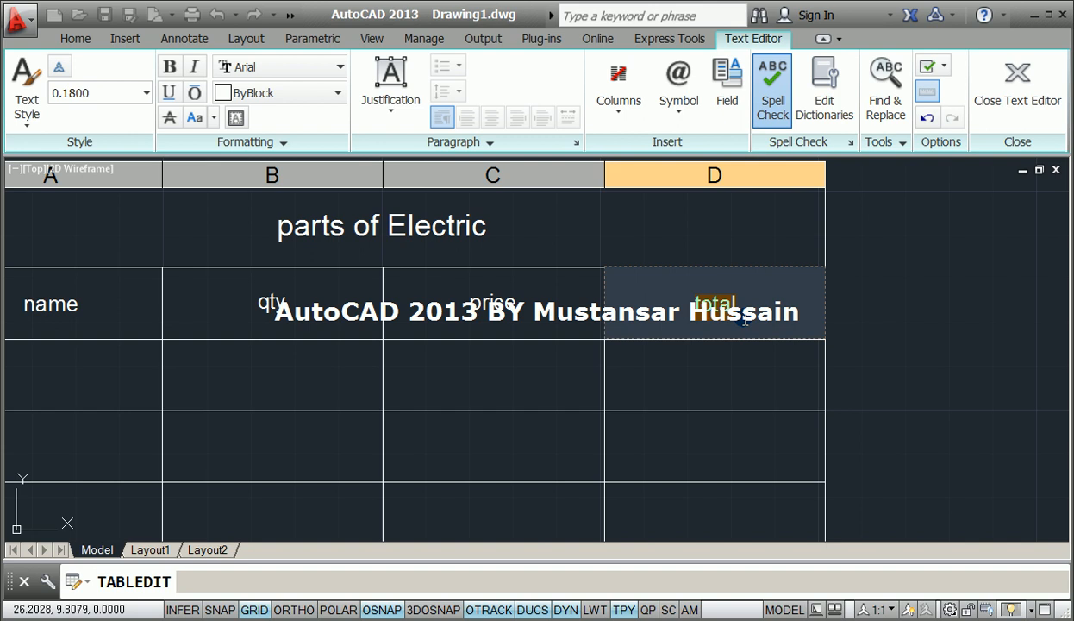
scroll(743, 319, "up", 5)
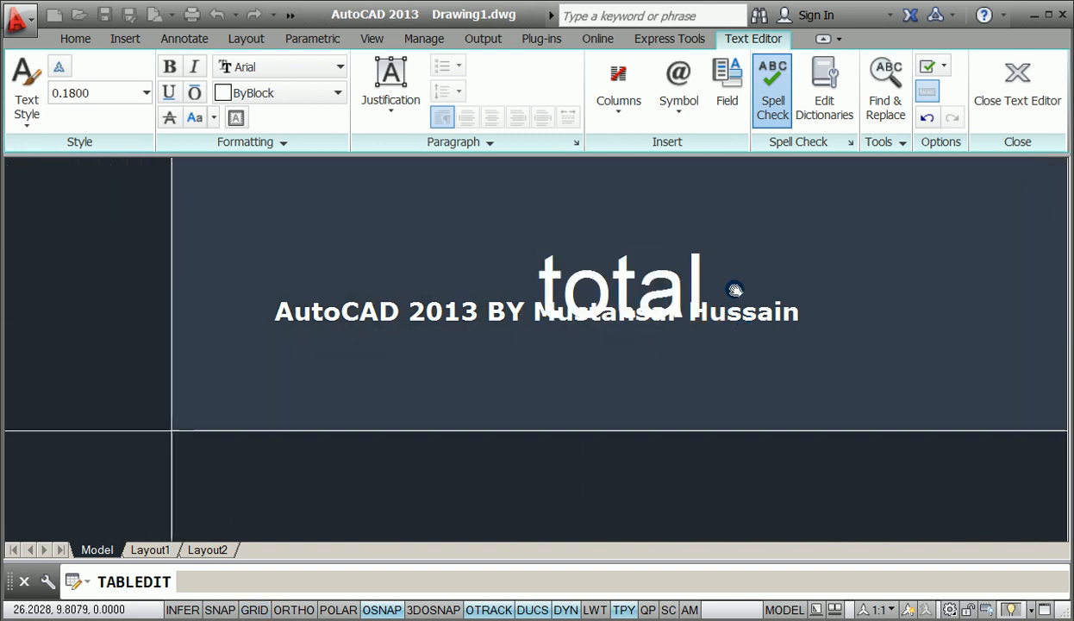
middle_click_drag(737, 288, 655, 333)
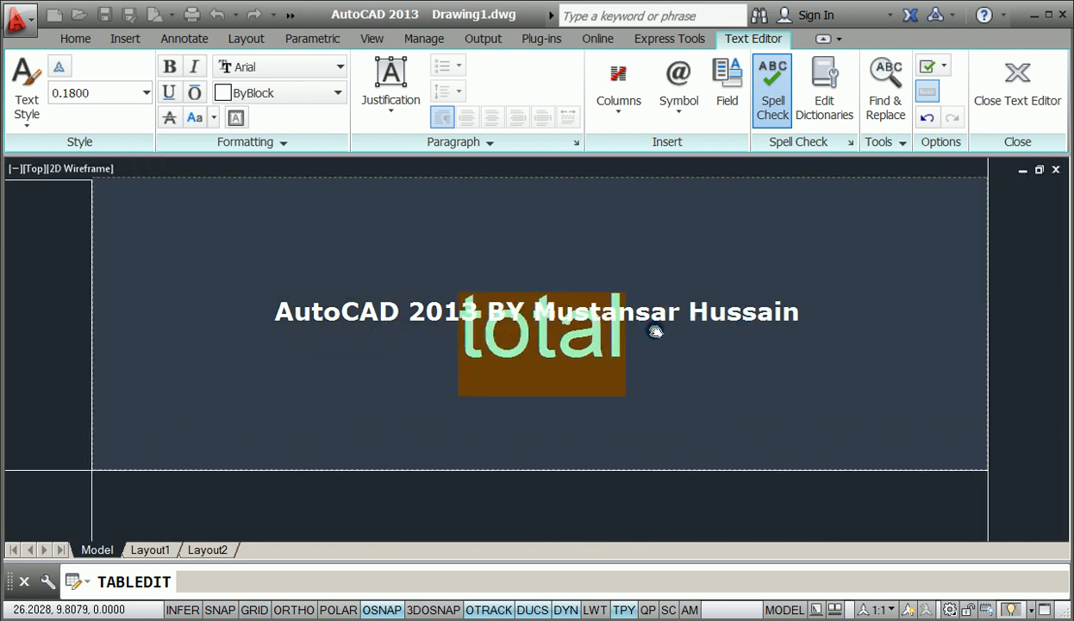
left_click(169, 67)
left_click(171, 66)
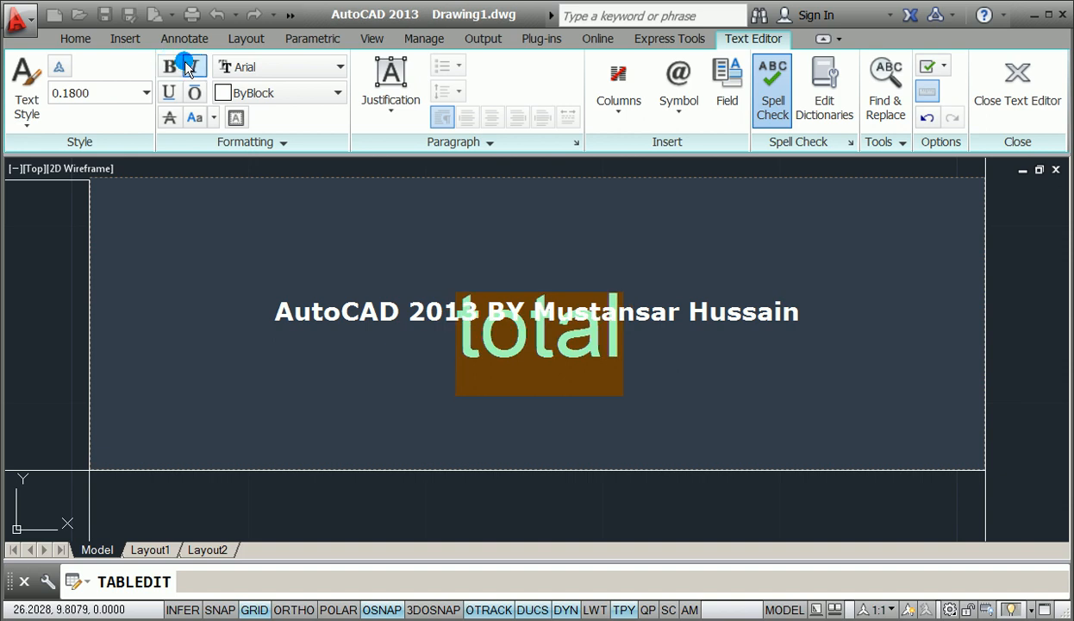
left_click(190, 67)
left_click(191, 67)
left_click(170, 92)
left_click(170, 92)
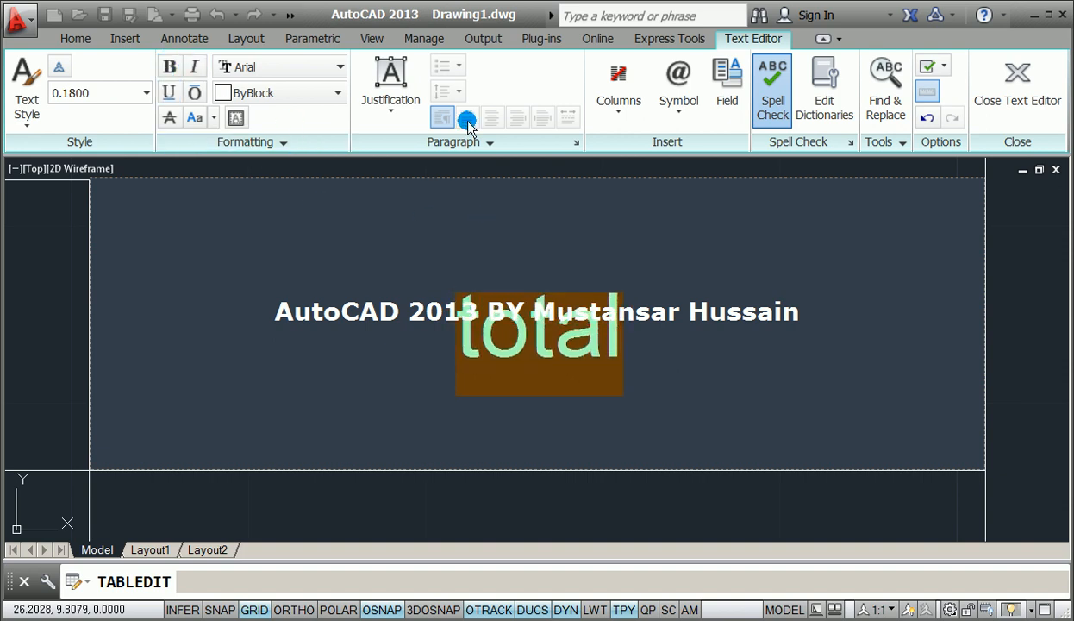
scroll(685, 294, "down", 4)
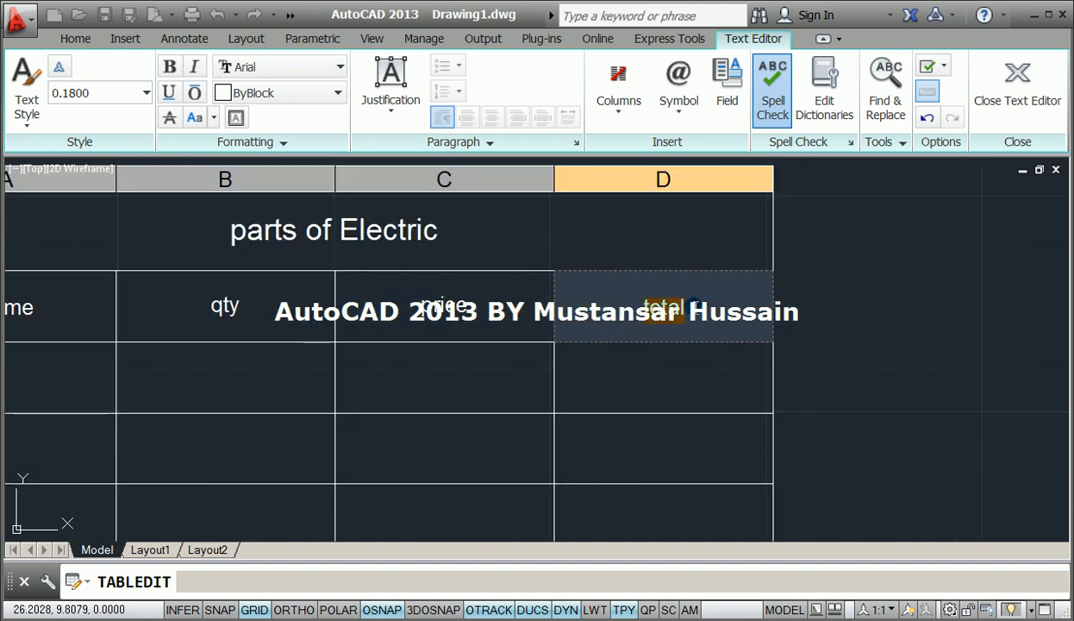
mouse_move(457, 305)
middle_mouse_down()
mouse_move(592, 293)
mouse_move(657, 271)
middle_mouse_up()
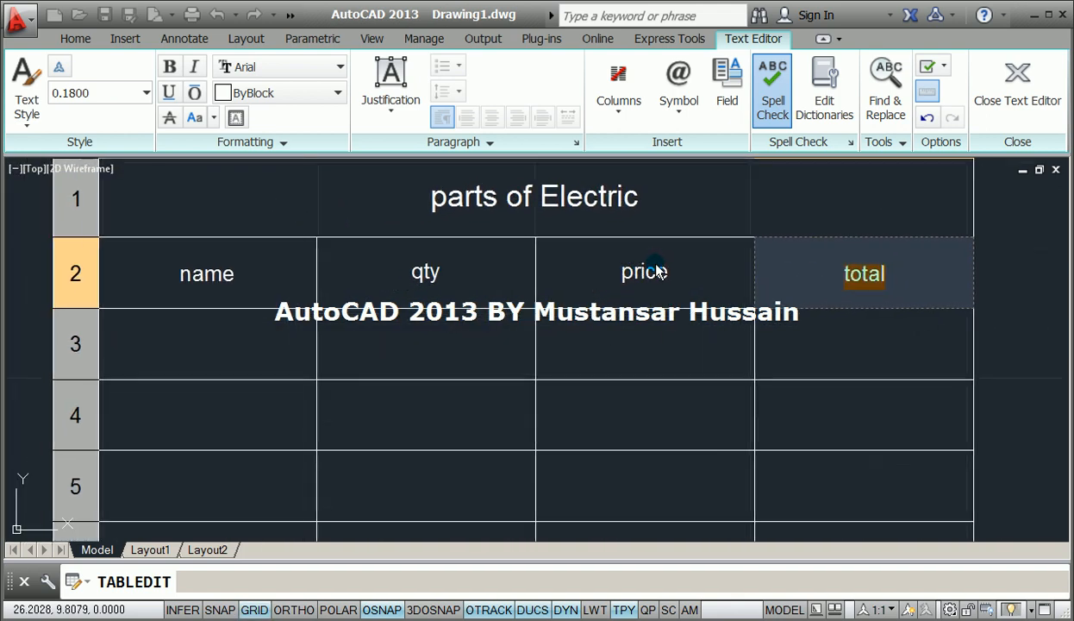
scroll(655, 272, "down", 2)
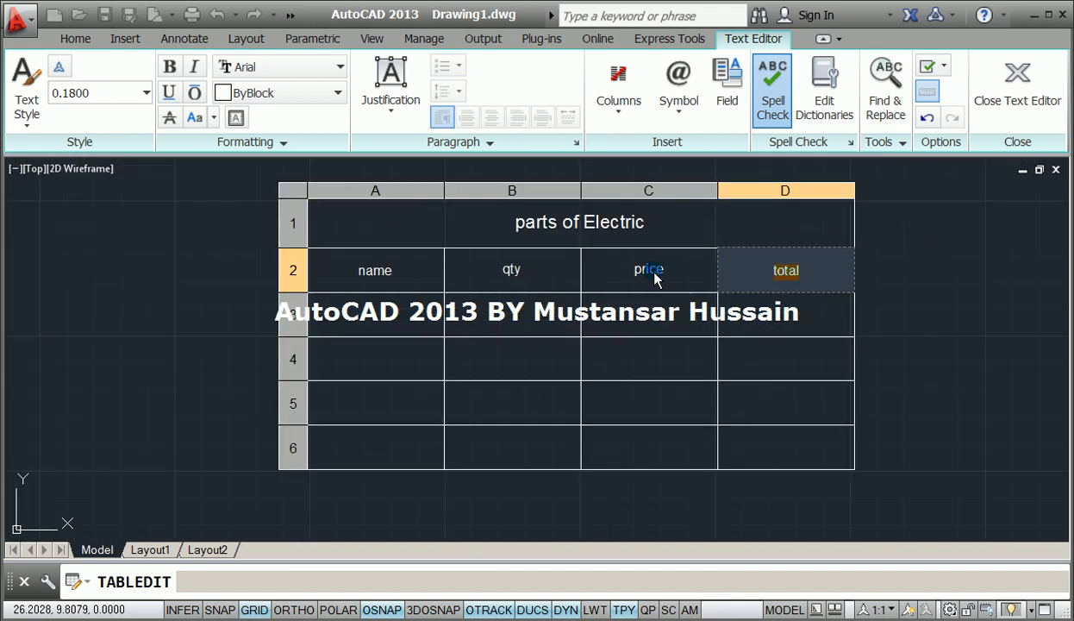
Step: Fill the name column cells A3 to A6 with "FAN", "LIGHT", "AC" and "COOLER"
left_click(407, 312)
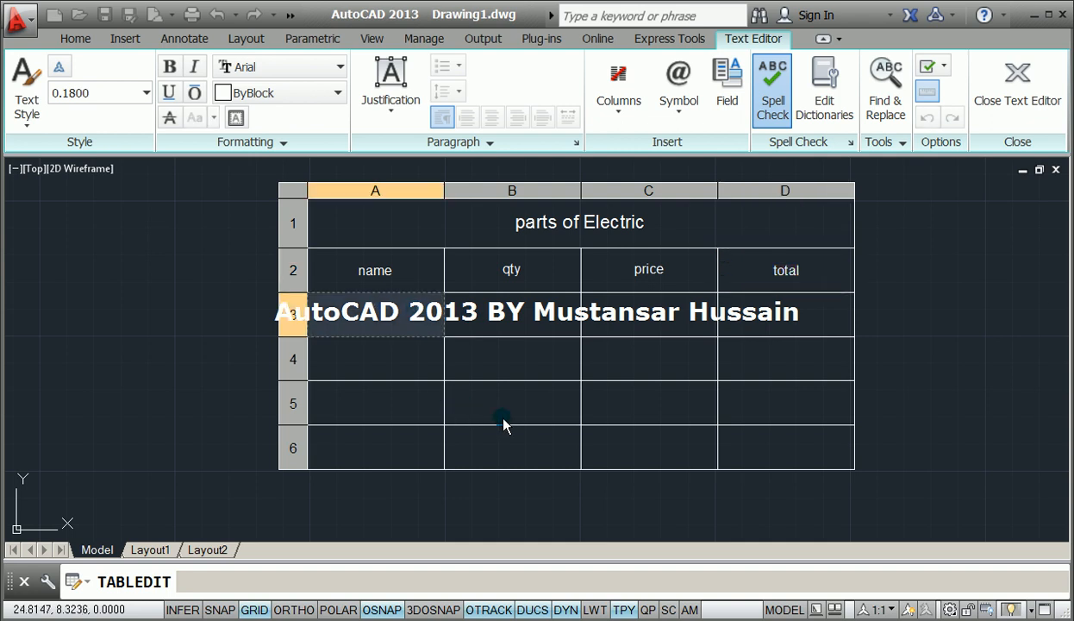
type("FAN")
key("Return")
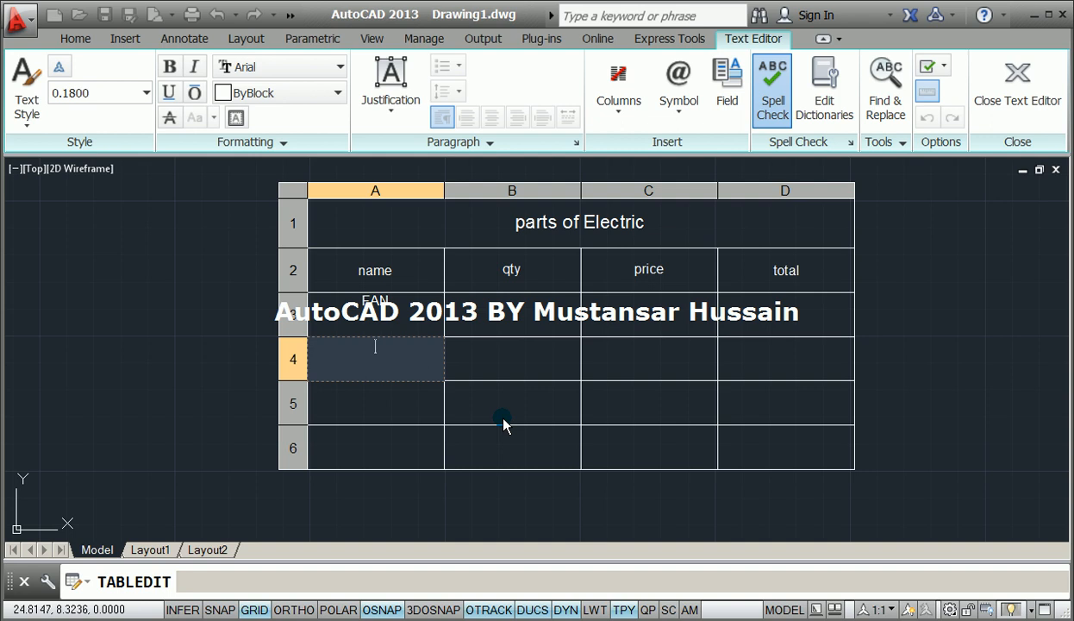
type("LIGHT")
key("Return")
type("AC")
key("Tab")
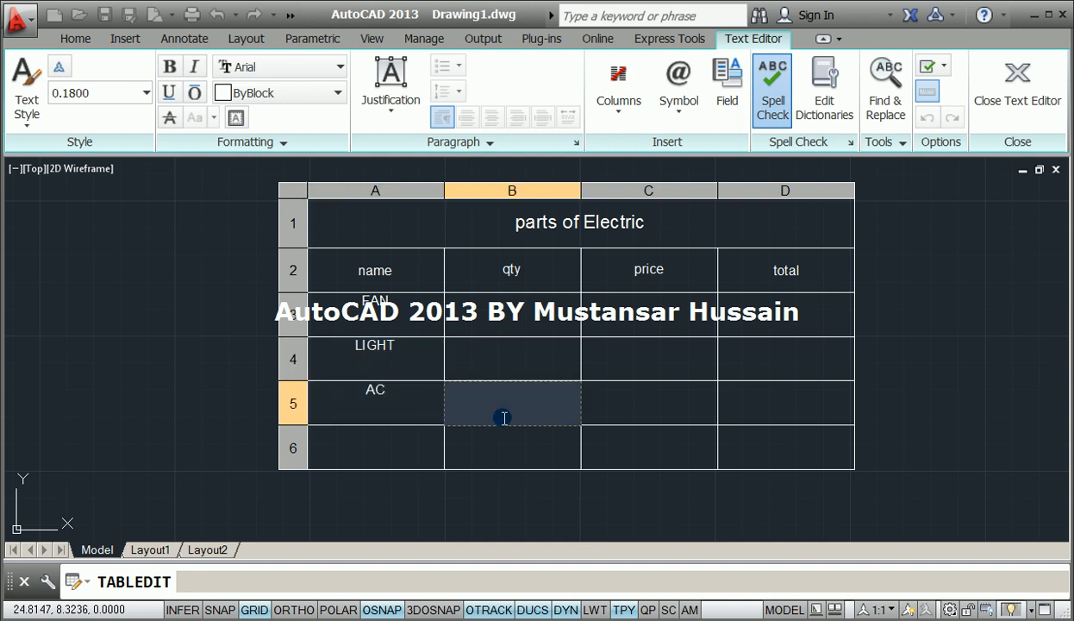
key("Return")
key("shift+Tab")
type("COOLER")
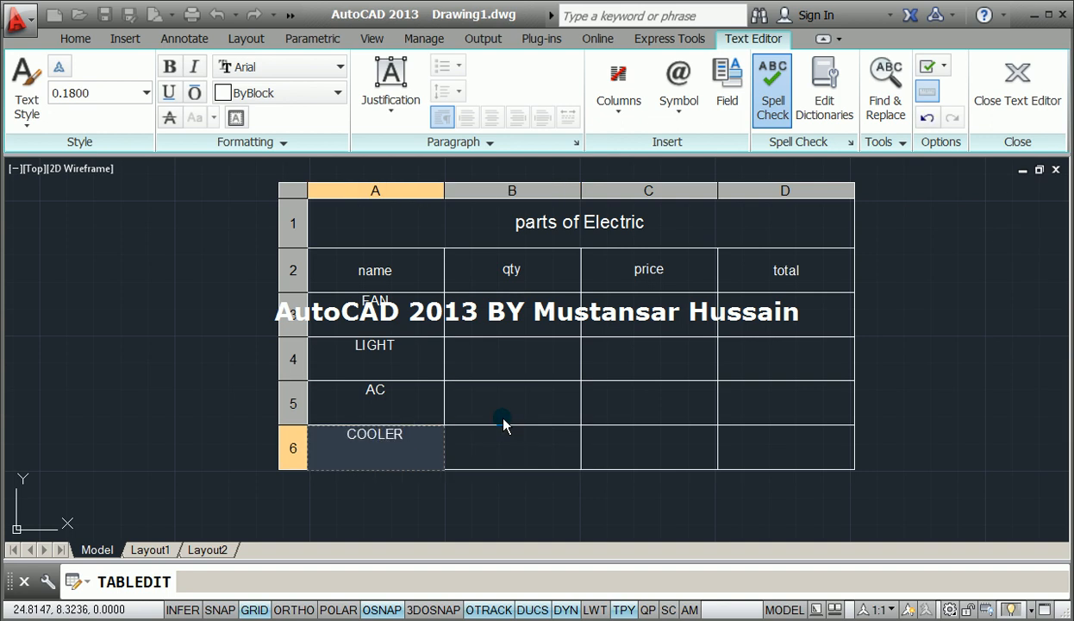
Step: Enter the quantities 2, 4, 2 and 1 in cells B3 to B6 of the qty column
key("Tab")
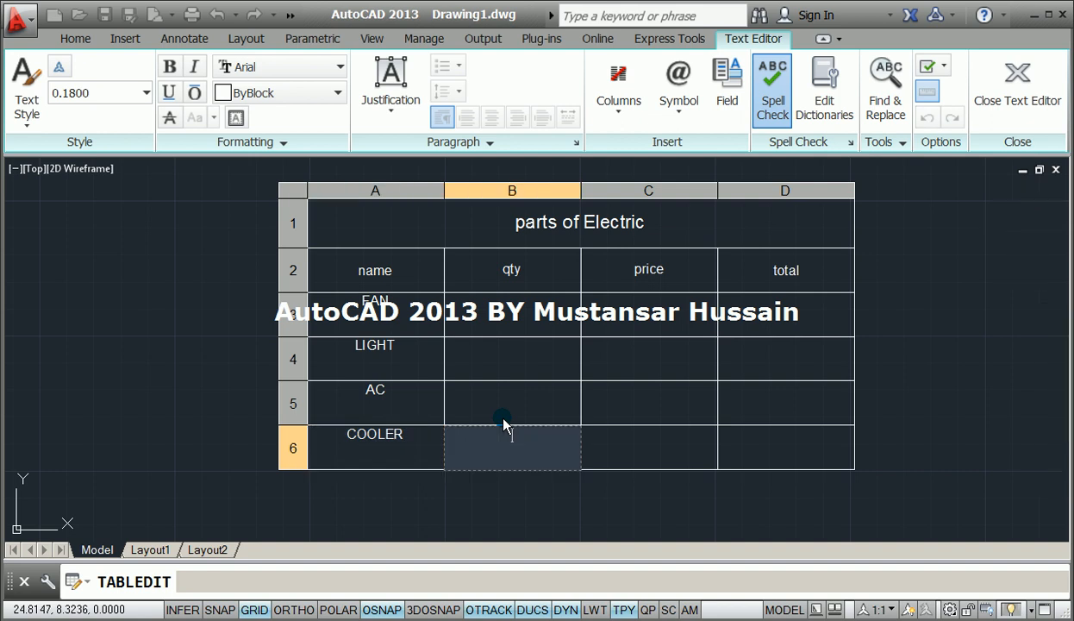
key("Up")
key("Up")
key("Up")
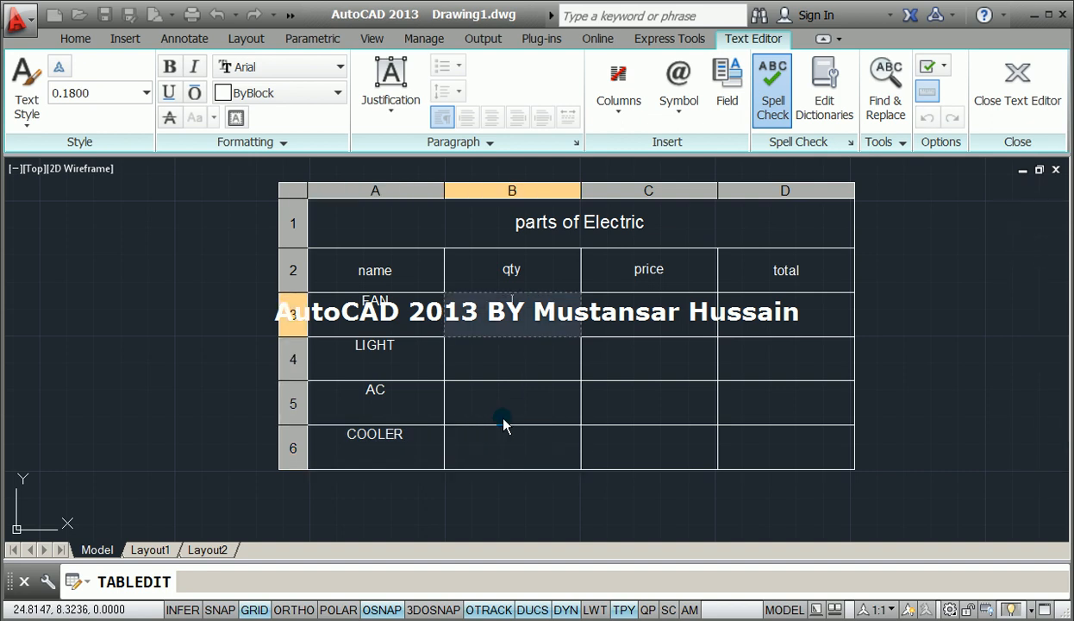
type("2")
key("Return")
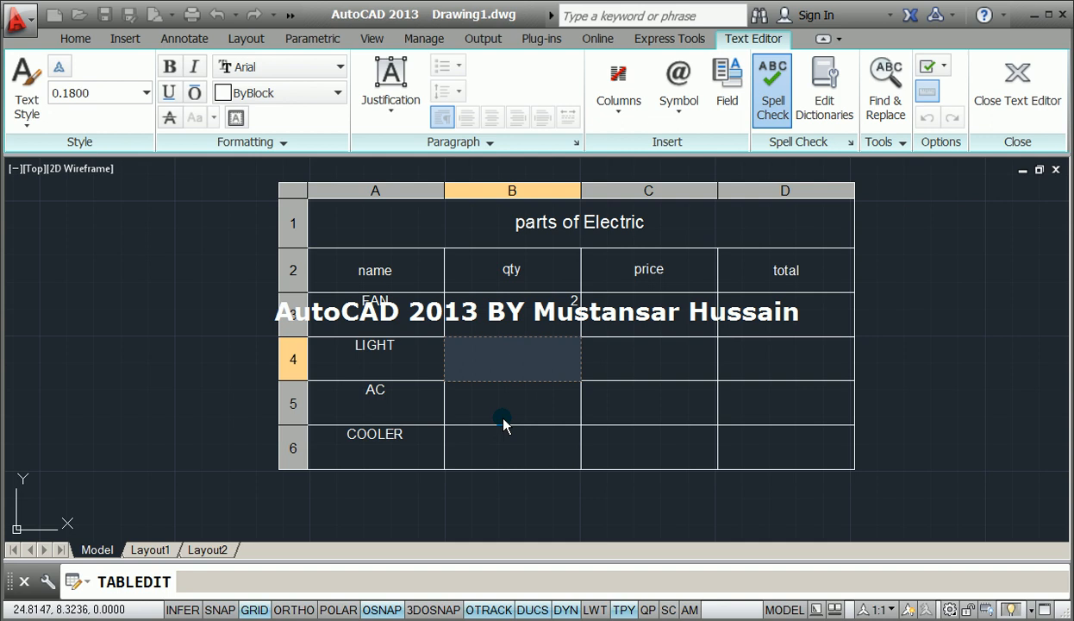
type("4")
key("Return")
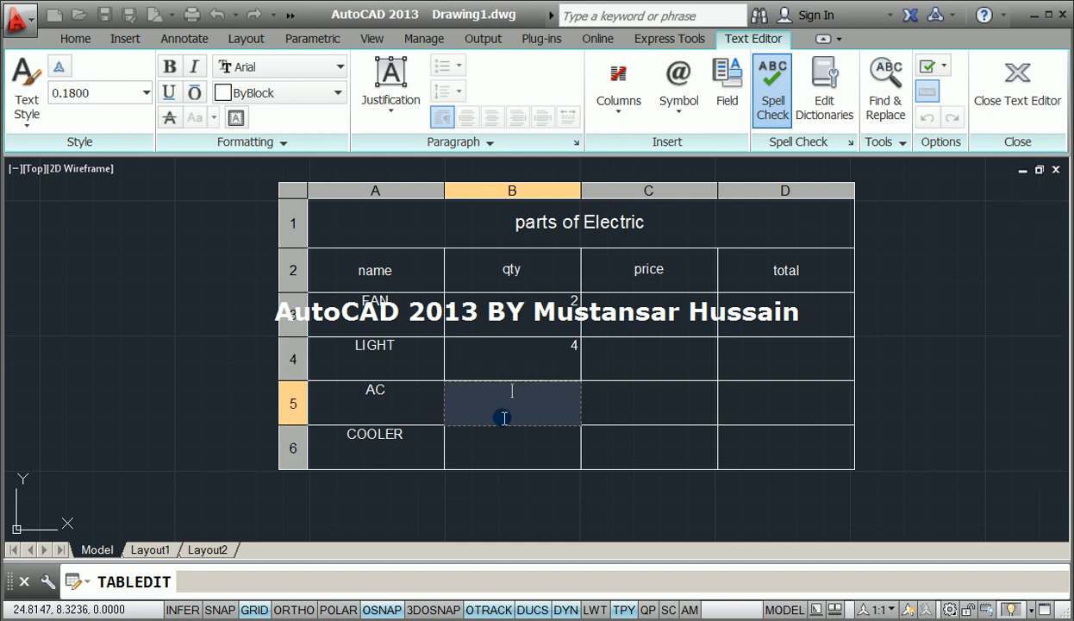
type("2")
key("Return")
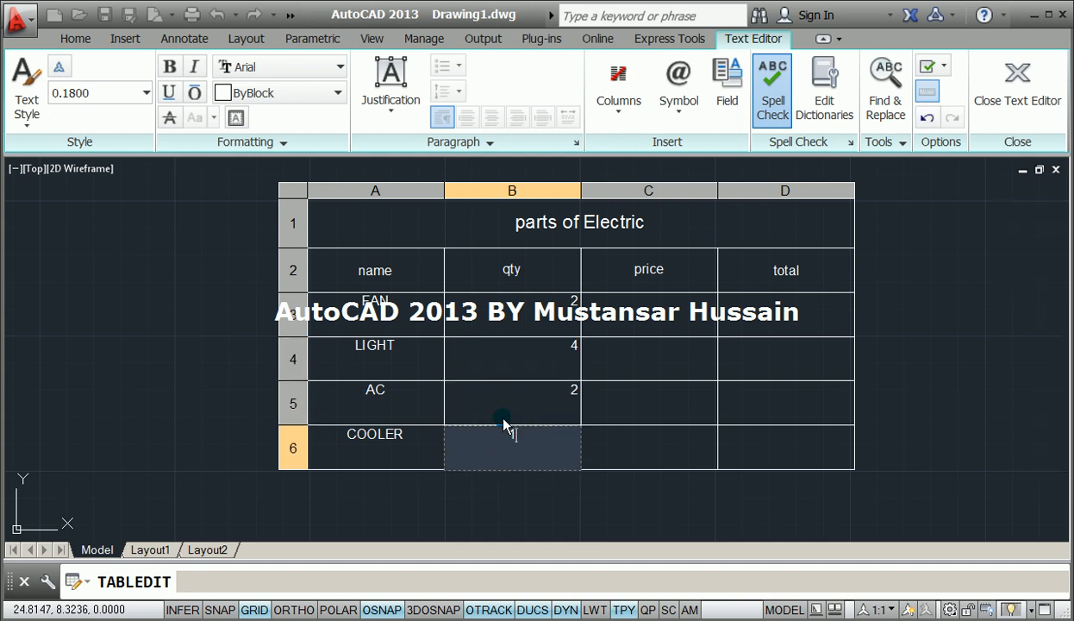
type("1")
Step: Enter the prices 500, 200, 25000 and 1200 in cells C3 to C6 of the price column
key("Tab")
key("Up")
key("Up")
key("Up")
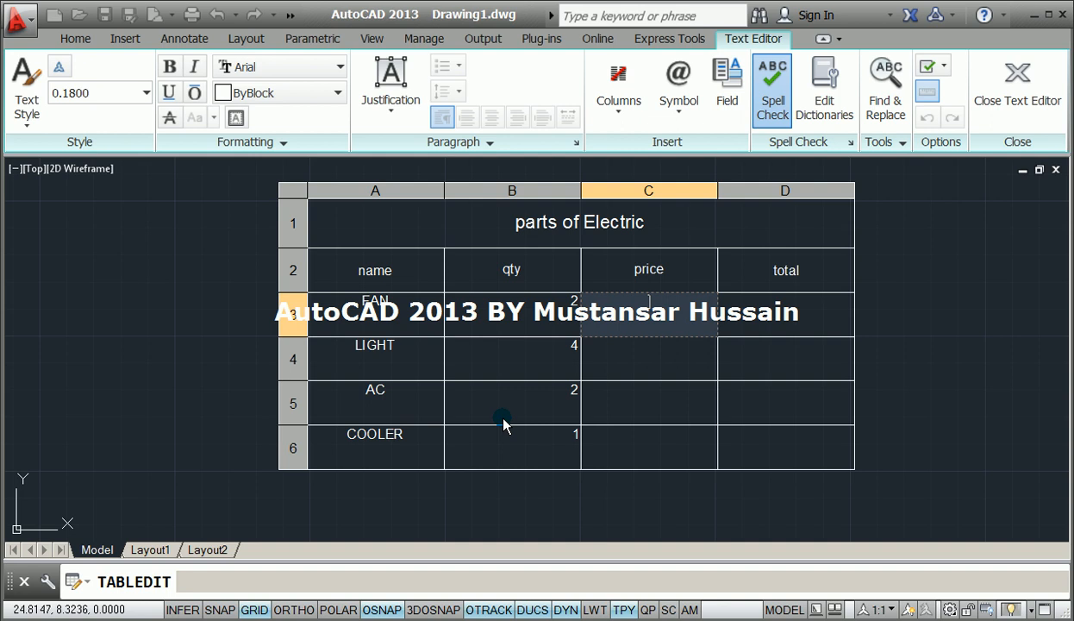
type("500")
key("Down")
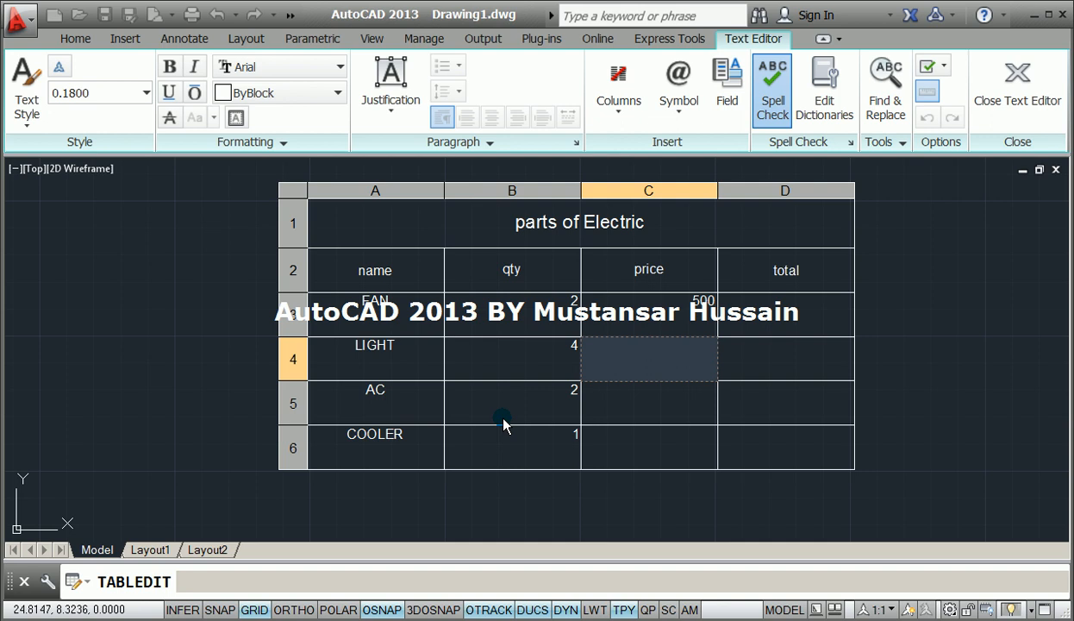
type("200")
key("Down")
type("25000")
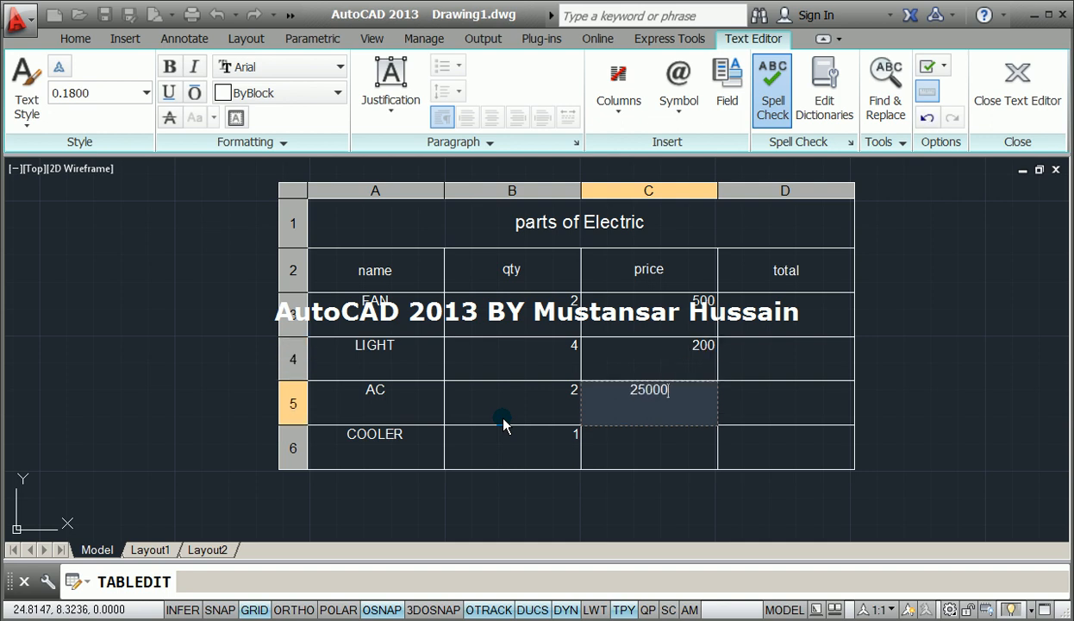
key("Down")
type("1200")
Step: Enter the formula =b3*c3 in cell D3 to calculate the FAN total, and finish editing the table
key("Tab")
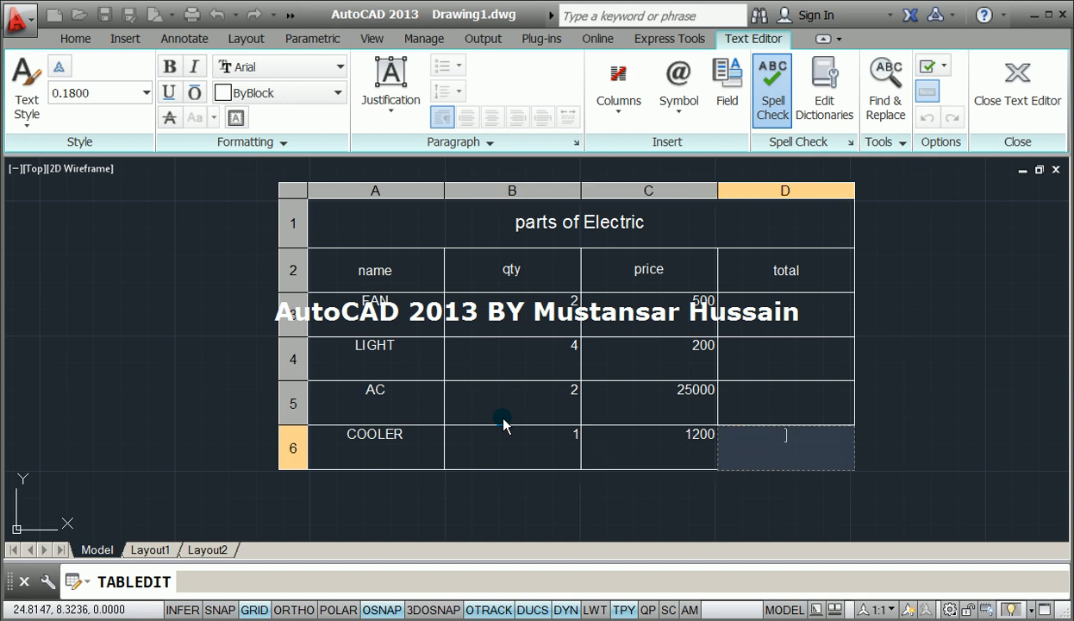
key("Up")
key("Up")
key("Up")
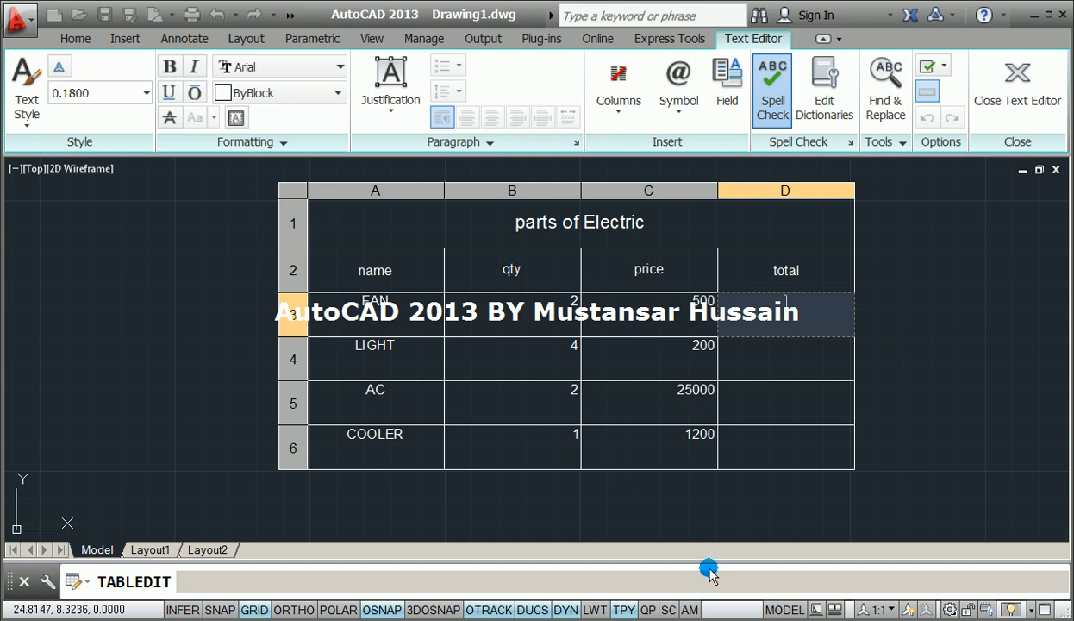
type("=")
scroll(817, 383, "up", 2)
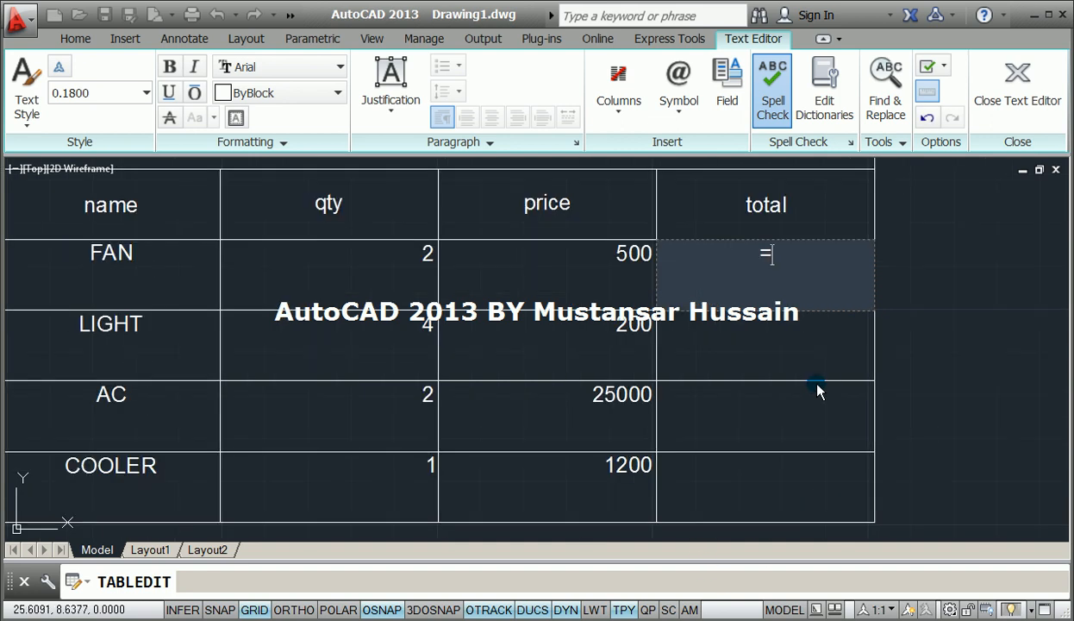
scroll(779, 335, "down", 2)
middle_click_drag(779, 342, 744, 385)
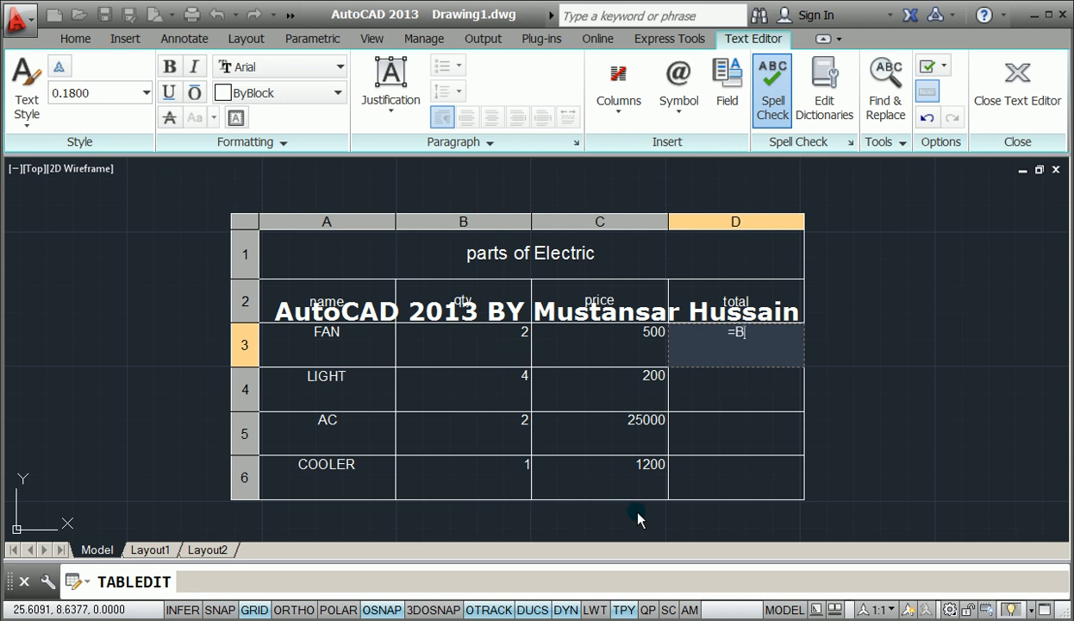
key("BackSpace")
key("BackSpace")
type("b3*")
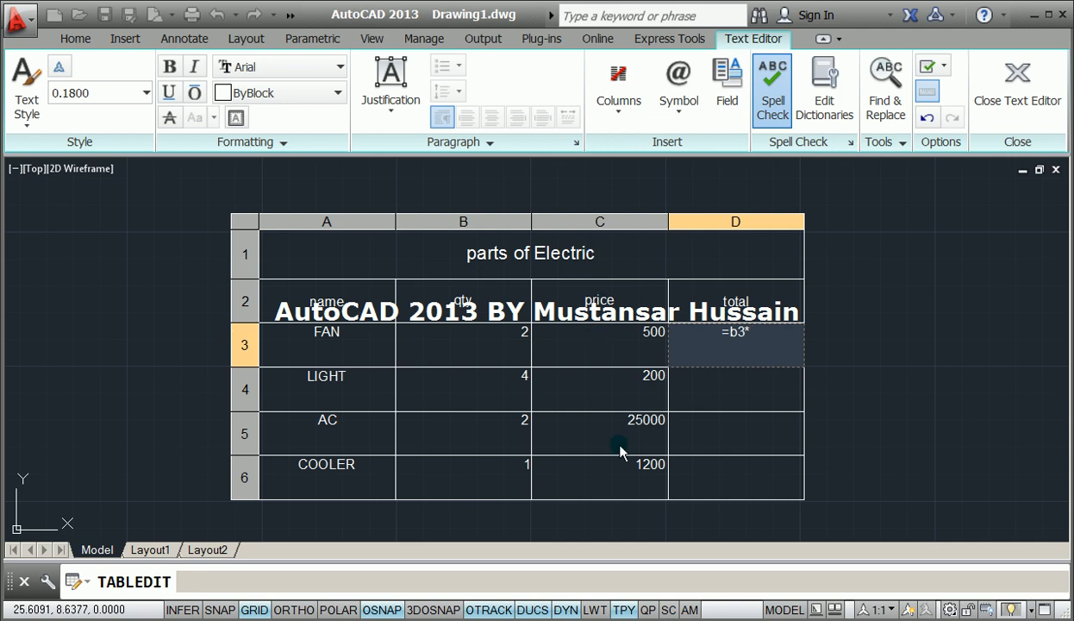
type("c3")
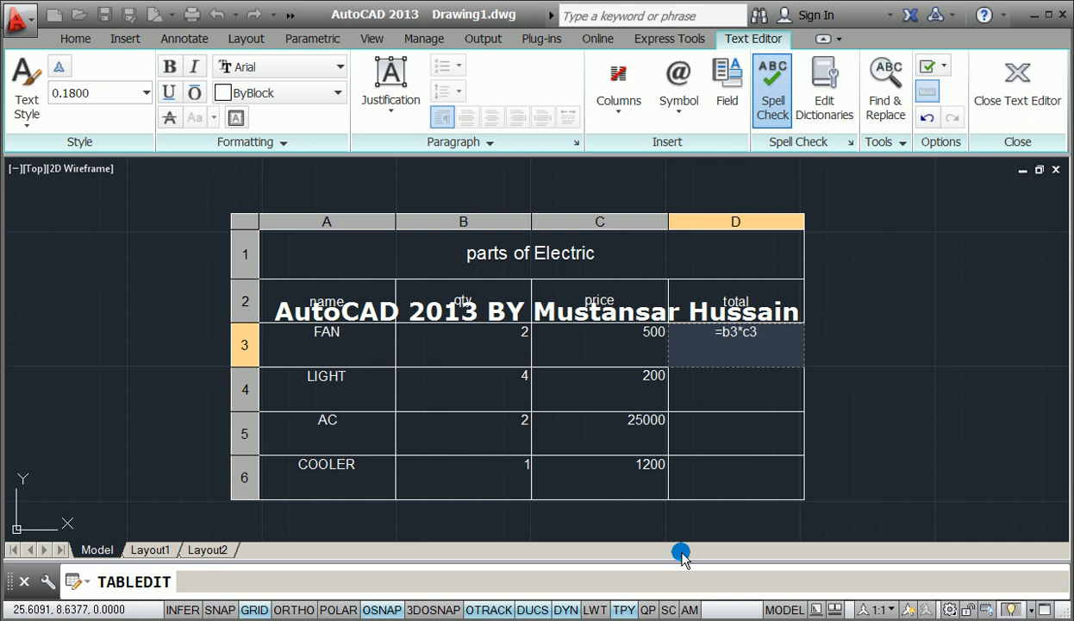
key("Return")
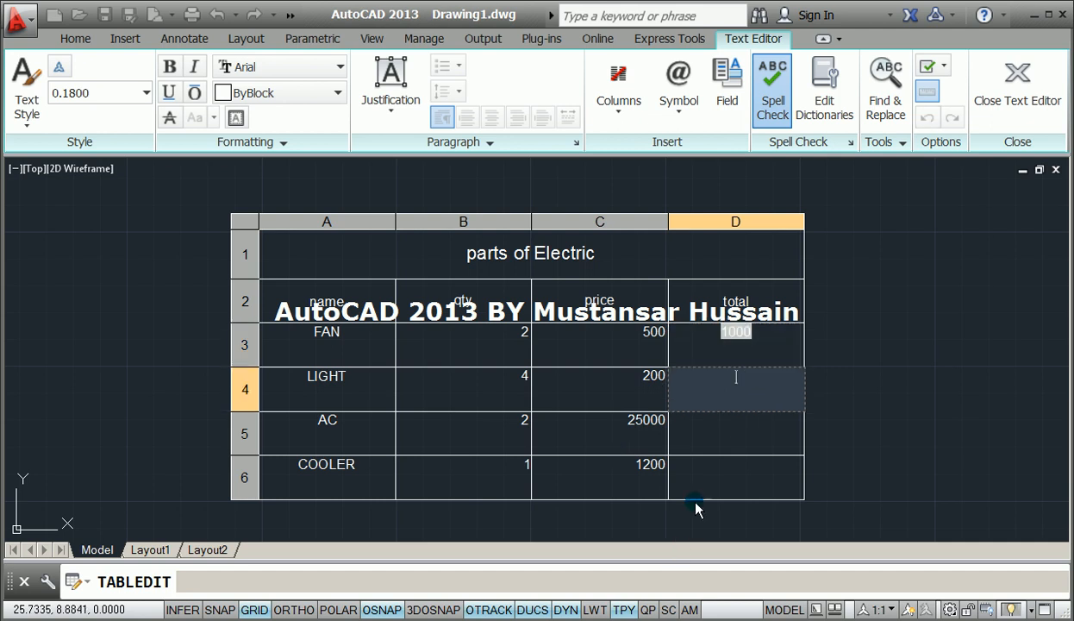
key("Escape")
Step: Enter the formula =b4*c4 in cell D4 to calculate the LIGHT total, and finish editing the table
scroll(758, 331, "up", 6)
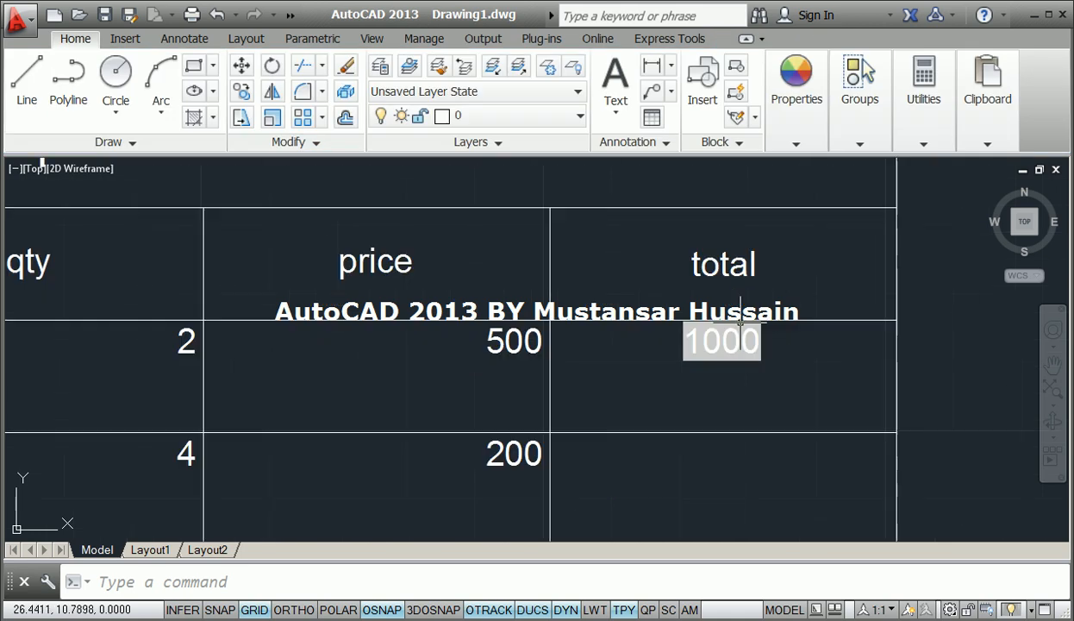
scroll(791, 343, "down", 3)
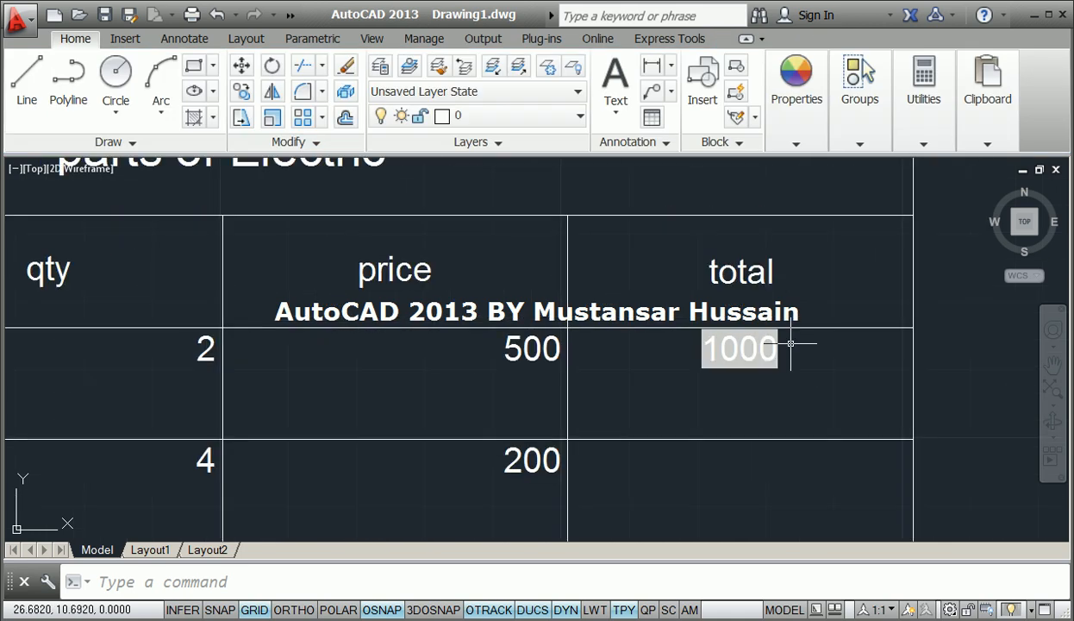
scroll(785, 376, "down", 2)
mouse_move(786, 412)
middle_mouse_down()
mouse_move(793, 420)
mouse_move(806, 340)
mouse_move(743, 359)
middle_mouse_up()
scroll(792, 355, "down", 2)
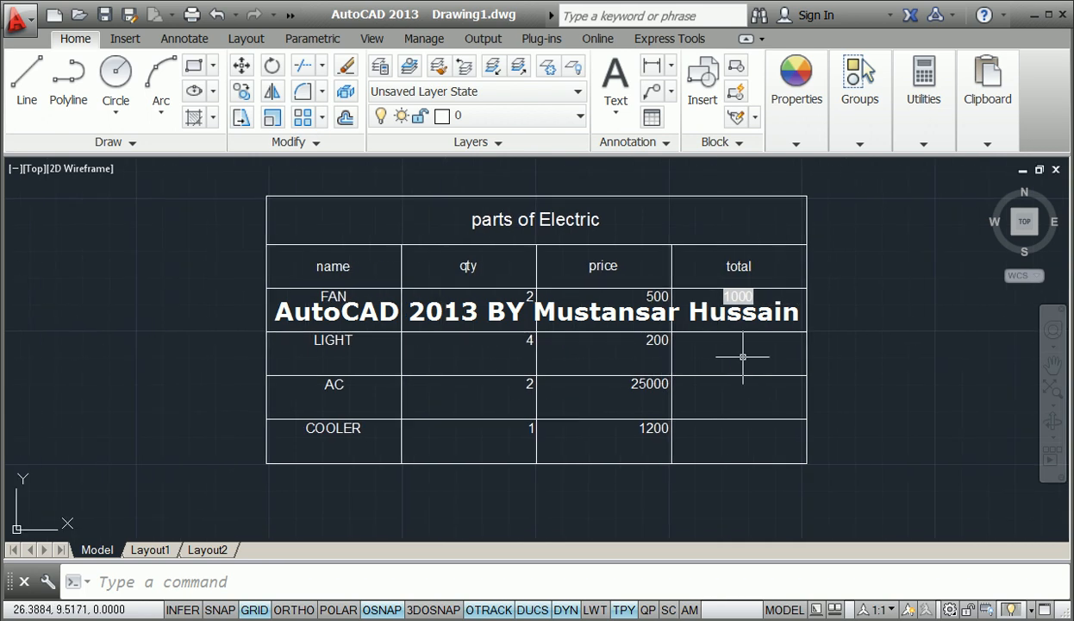
left_click(743, 356)
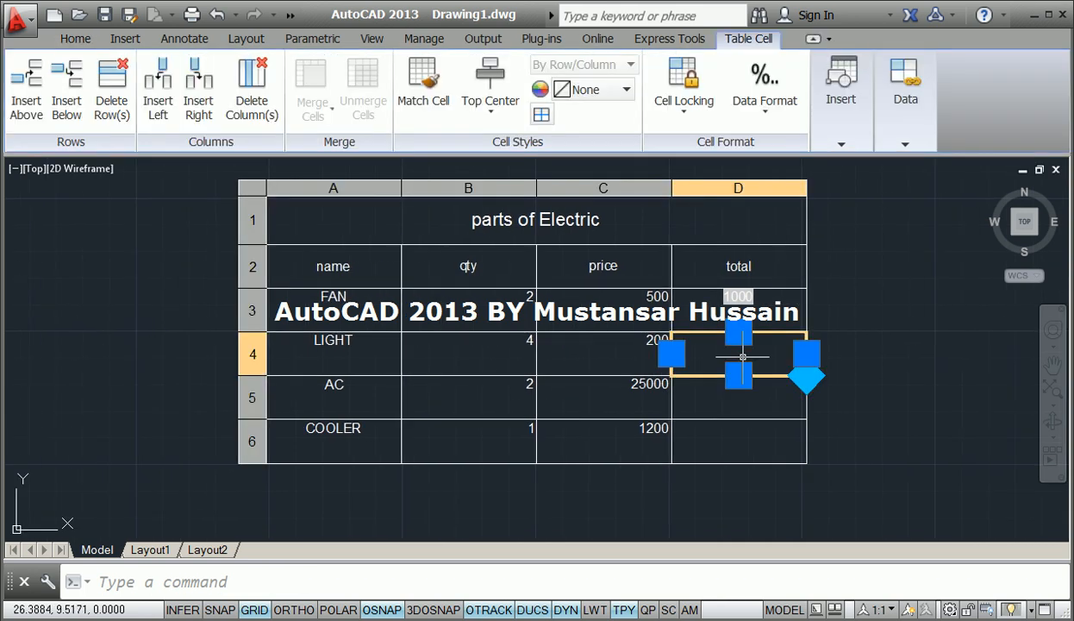
scroll(742, 356, "up", 2)
type("=")
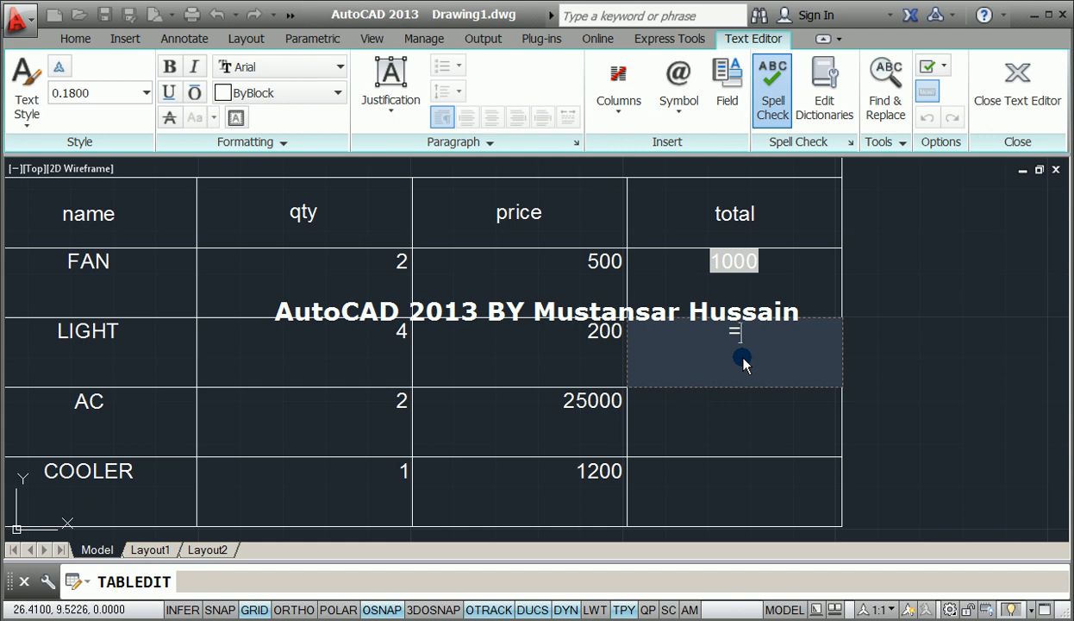
scroll(743, 362, "down", 2)
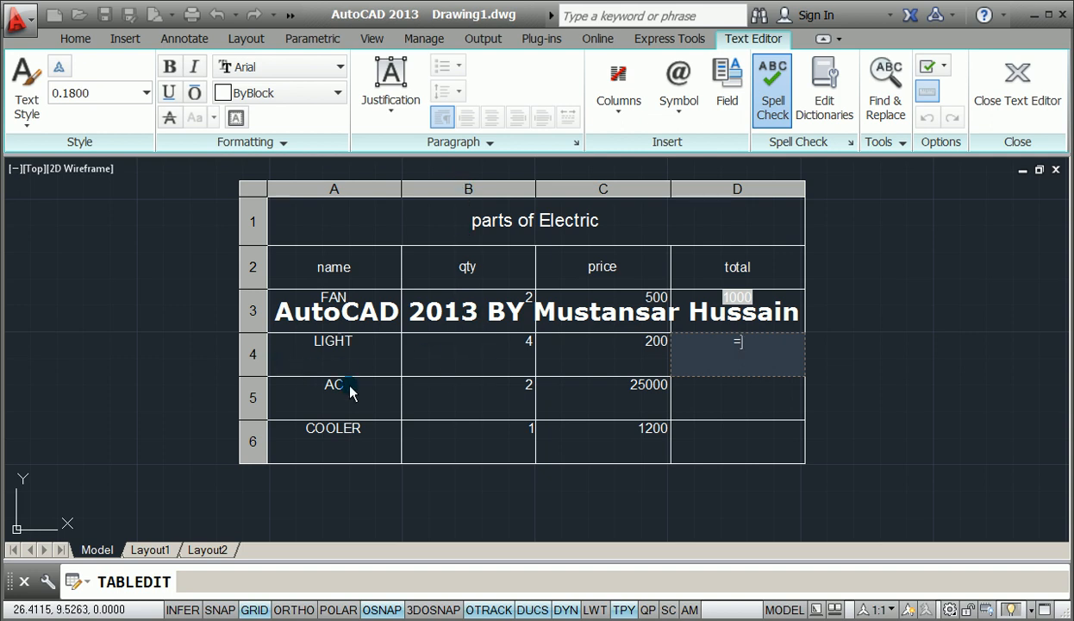
type("b4")
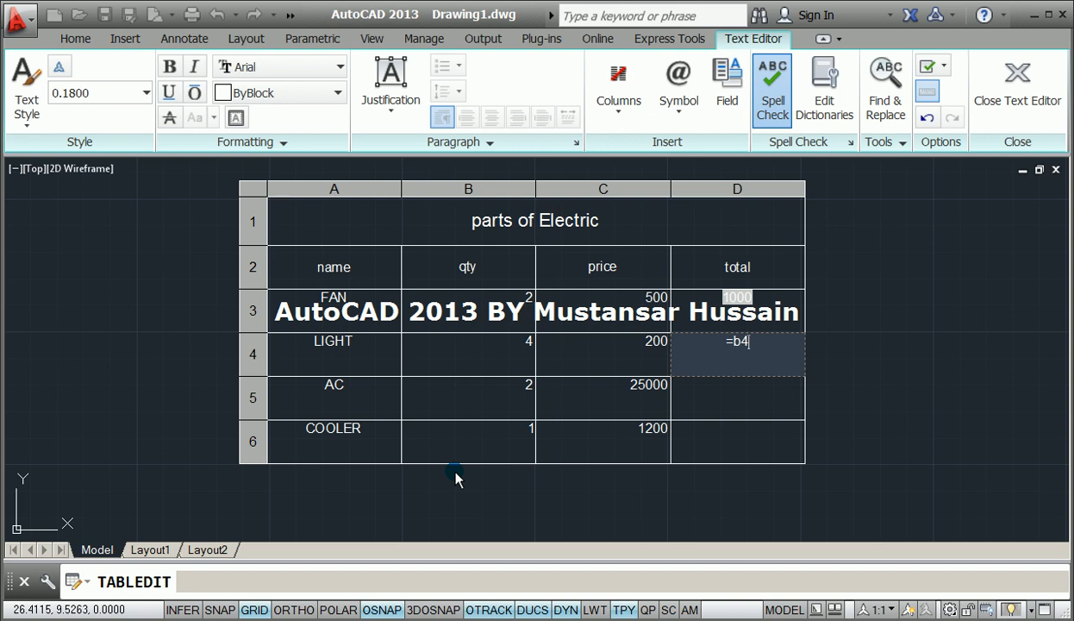
type("*")
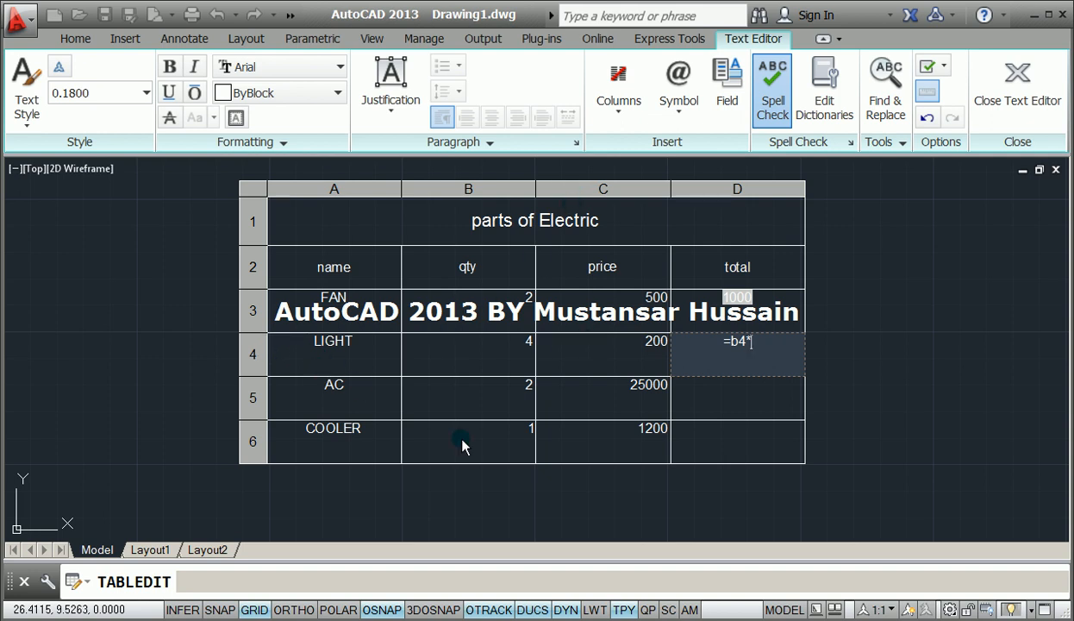
type("c4")
key("Return")
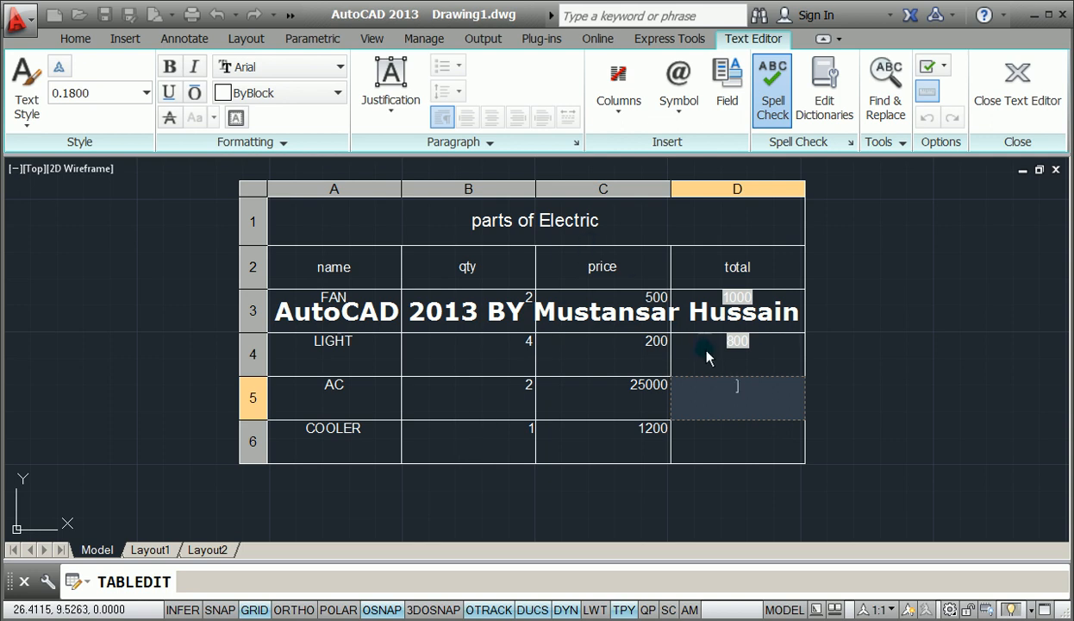
scroll(696, 353, "up", 2)
scroll(696, 353, "up", 2)
scroll(694, 353, "down", 2)
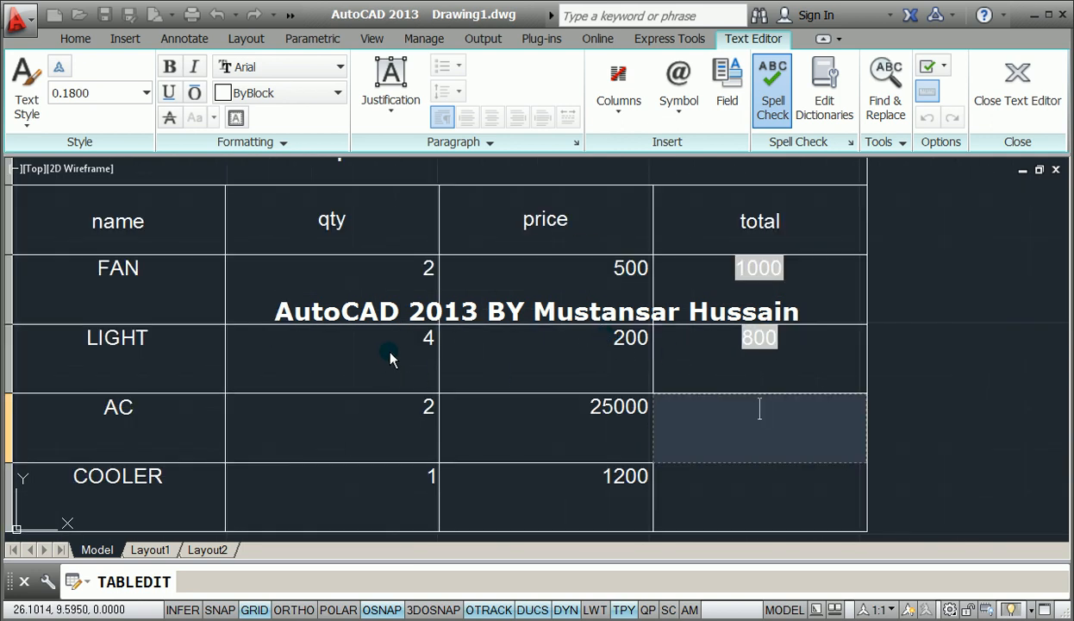
scroll(392, 354, "down", 3)
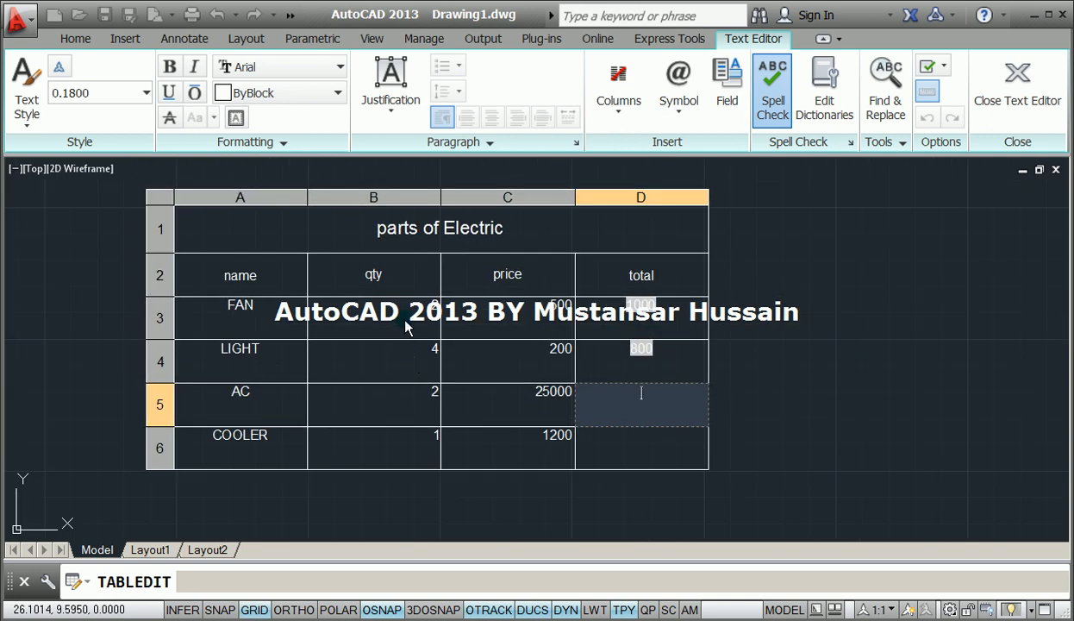
key("Escape")
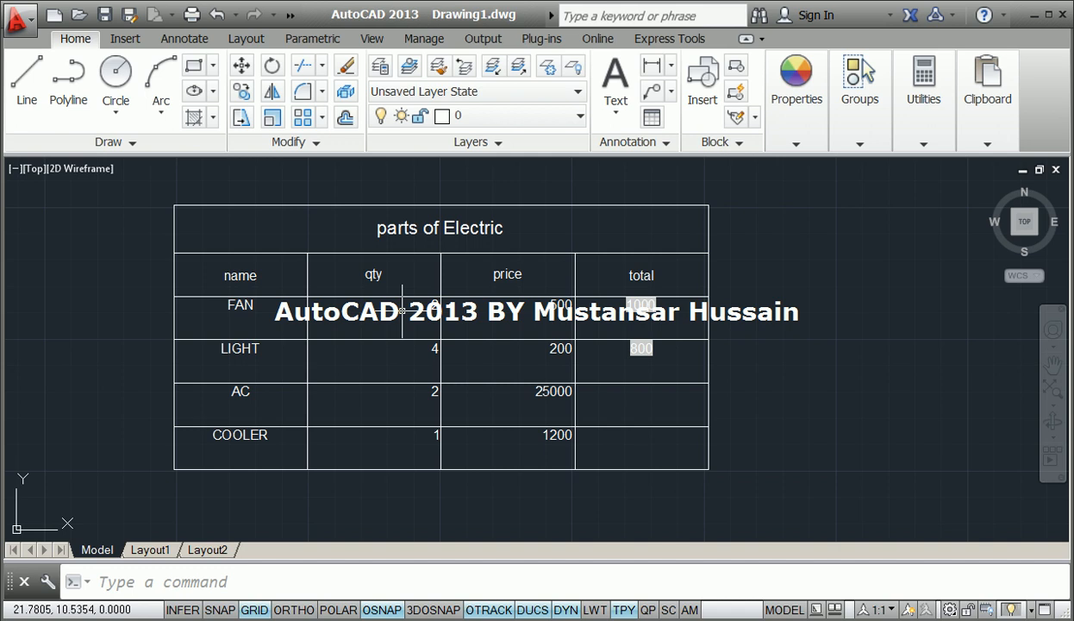
Step: Set the LIGHT quantity in cell B4 to 5 and check the LIGHT total in cell D4
left_click(371, 350)
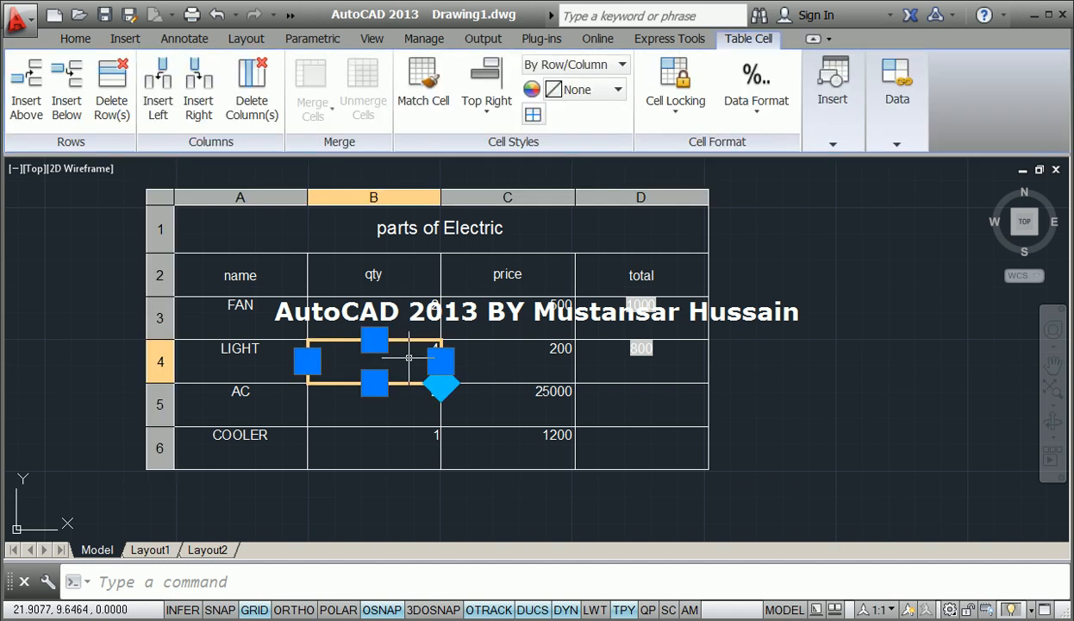
scroll(418, 345, "up", 4)
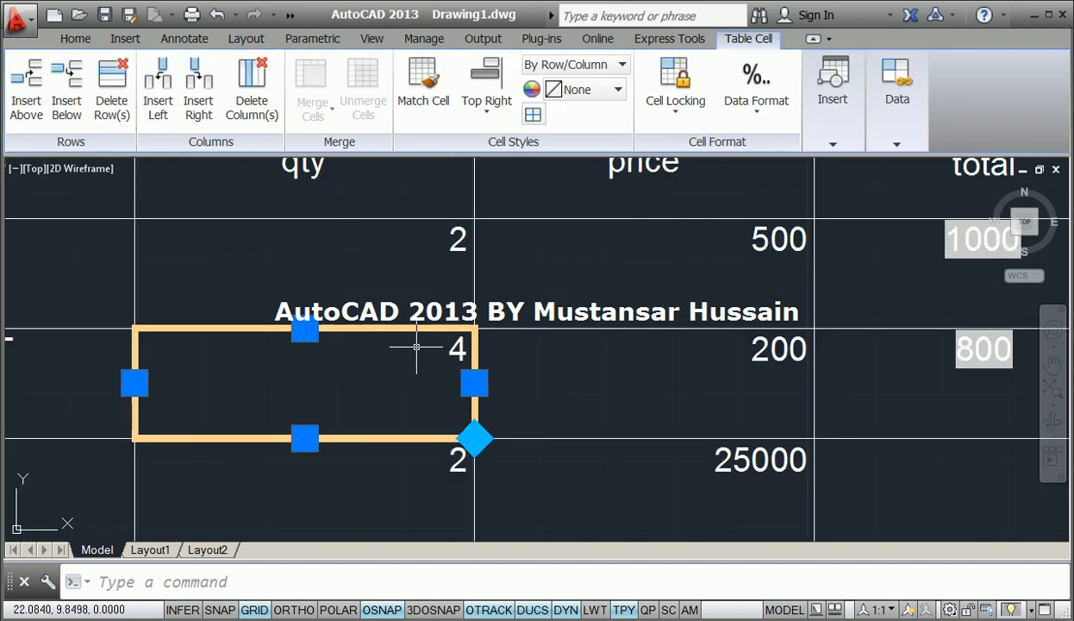
type("5")
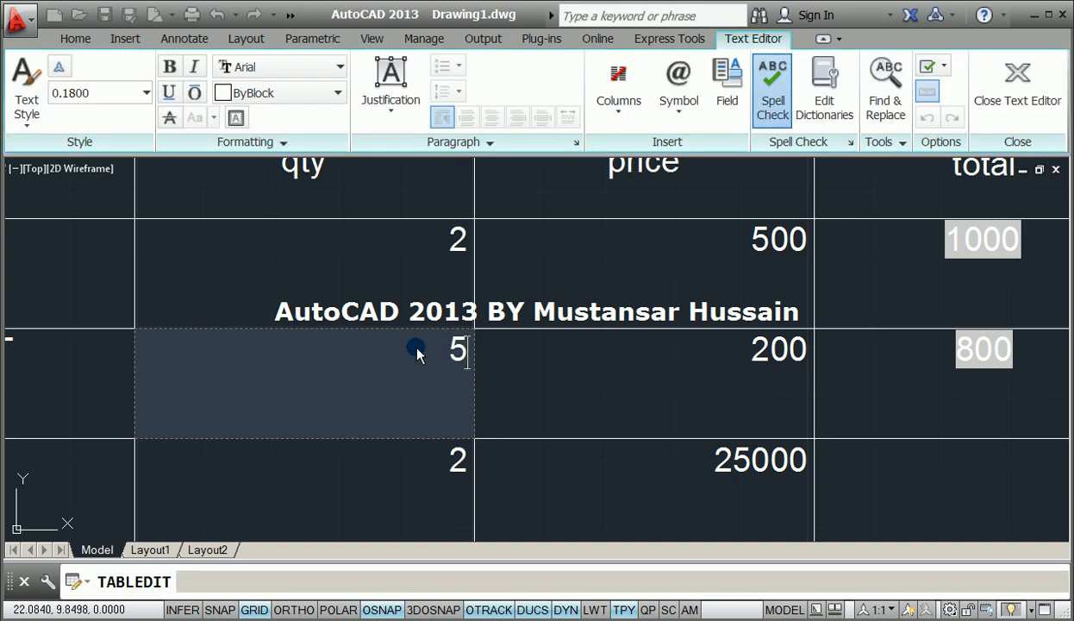
scroll(417, 354, "down", 4)
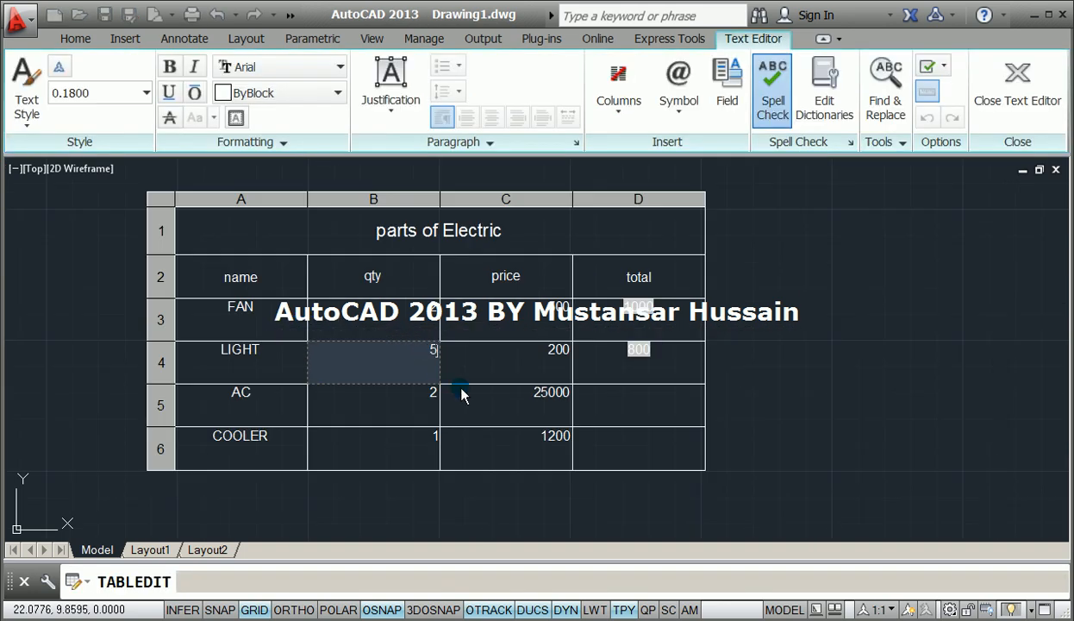
scroll(511, 353, "up", 3)
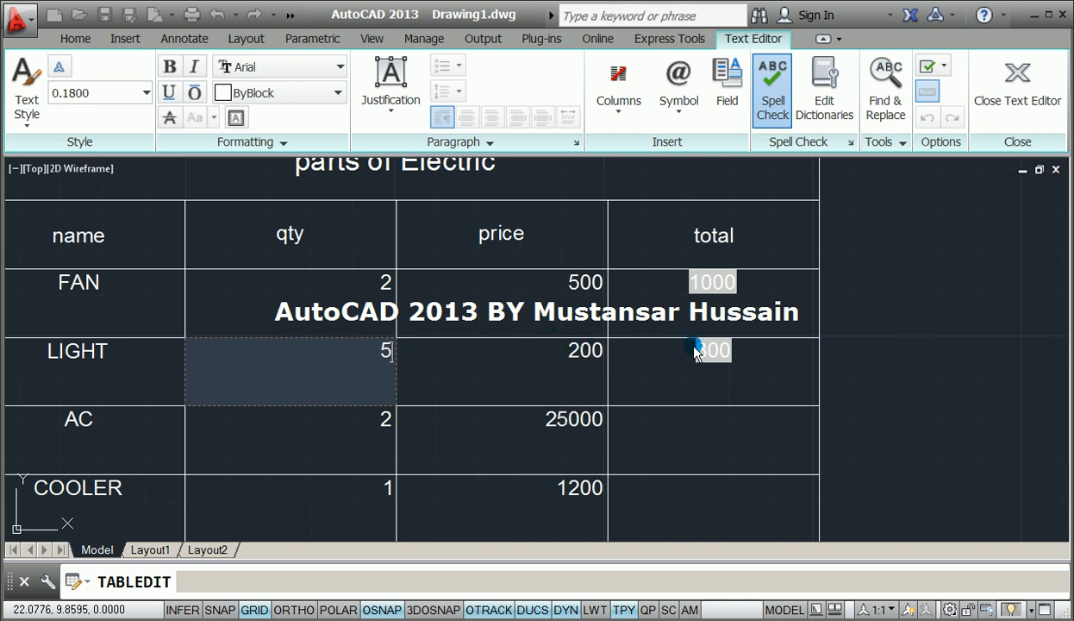
scroll(695, 352, "down", 2)
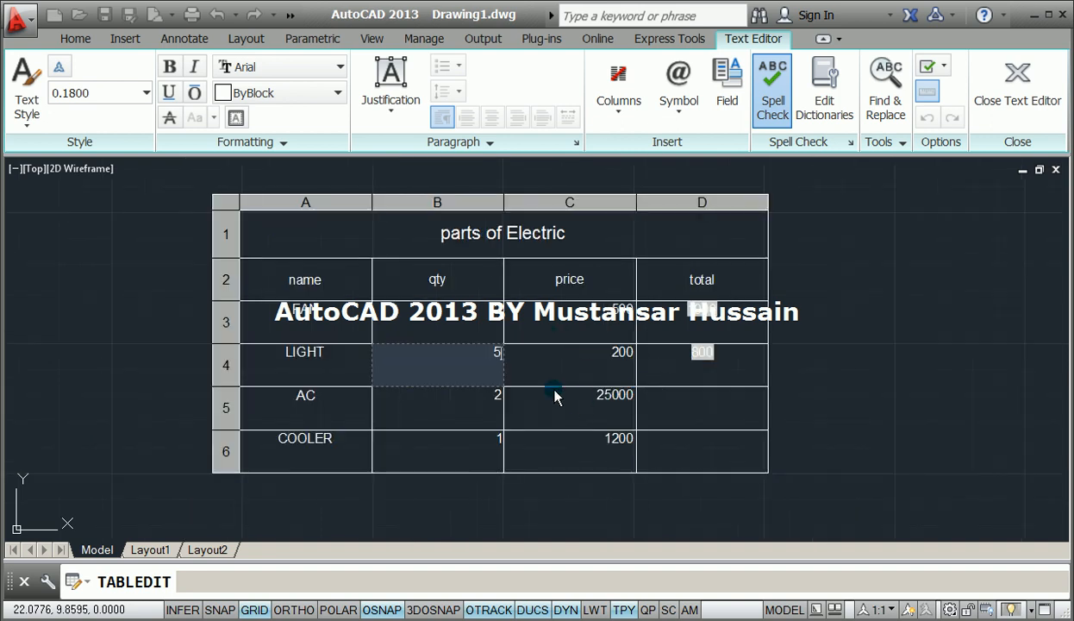
key("Return")
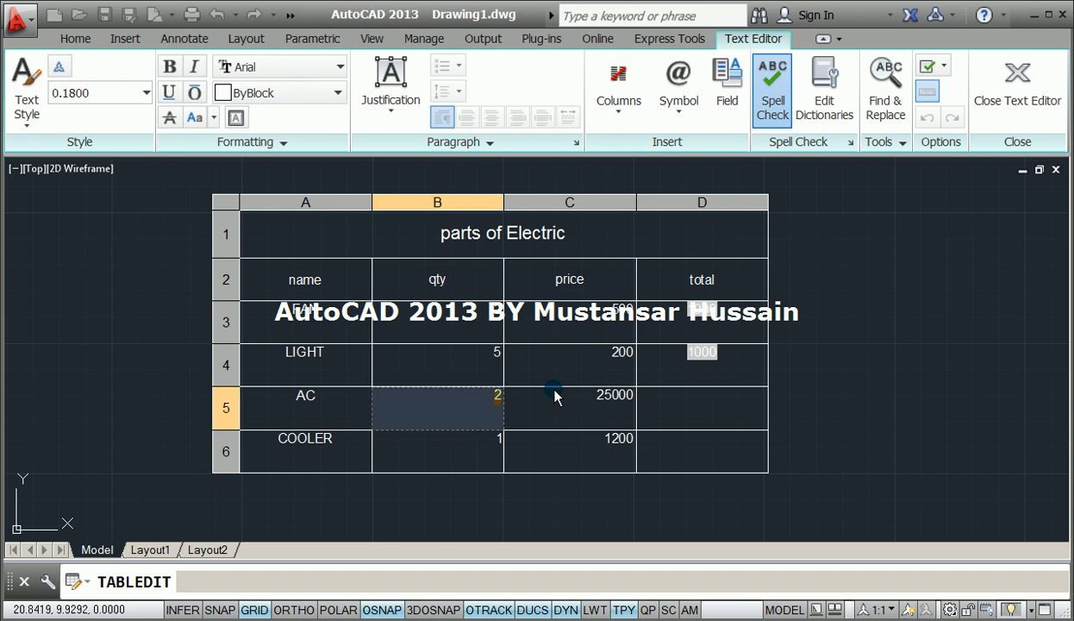
scroll(696, 353, "up", 5)
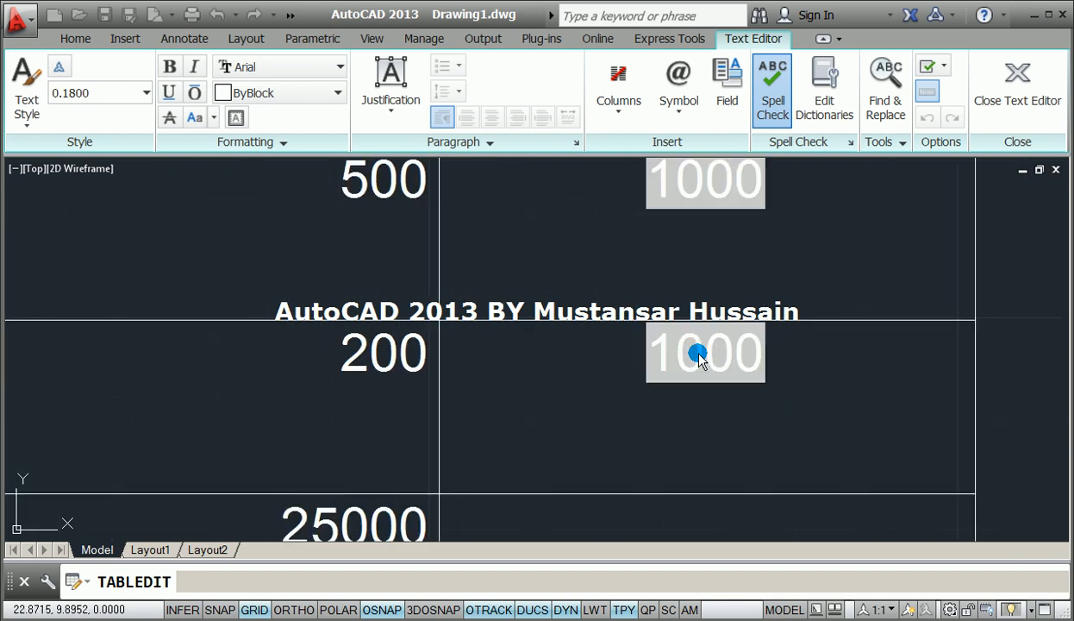
scroll(698, 355, "down", 3)
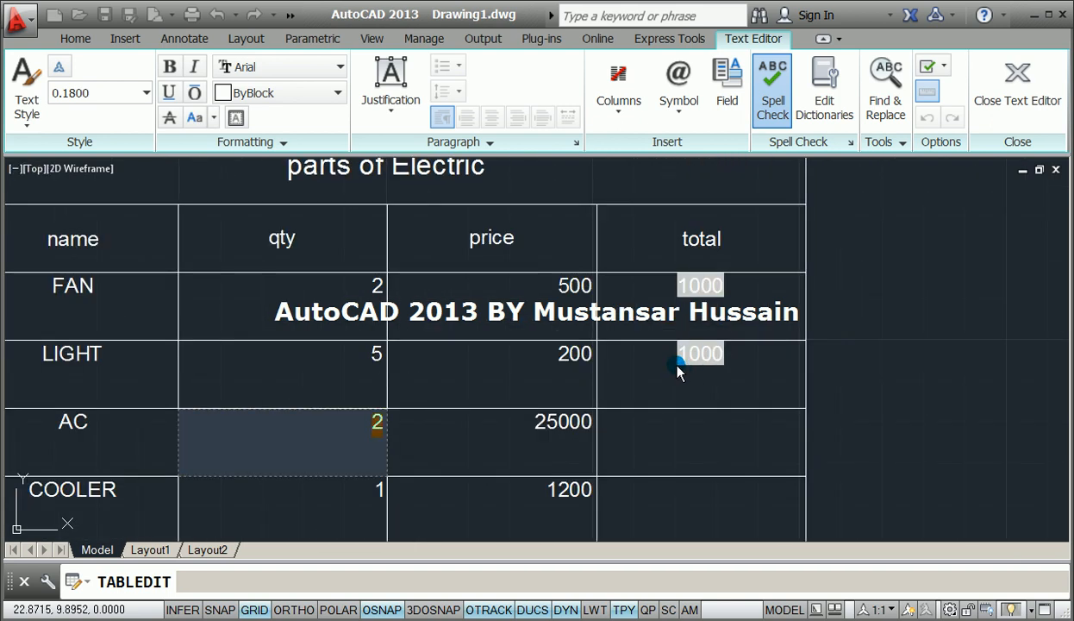
scroll(677, 371, "down", 3)
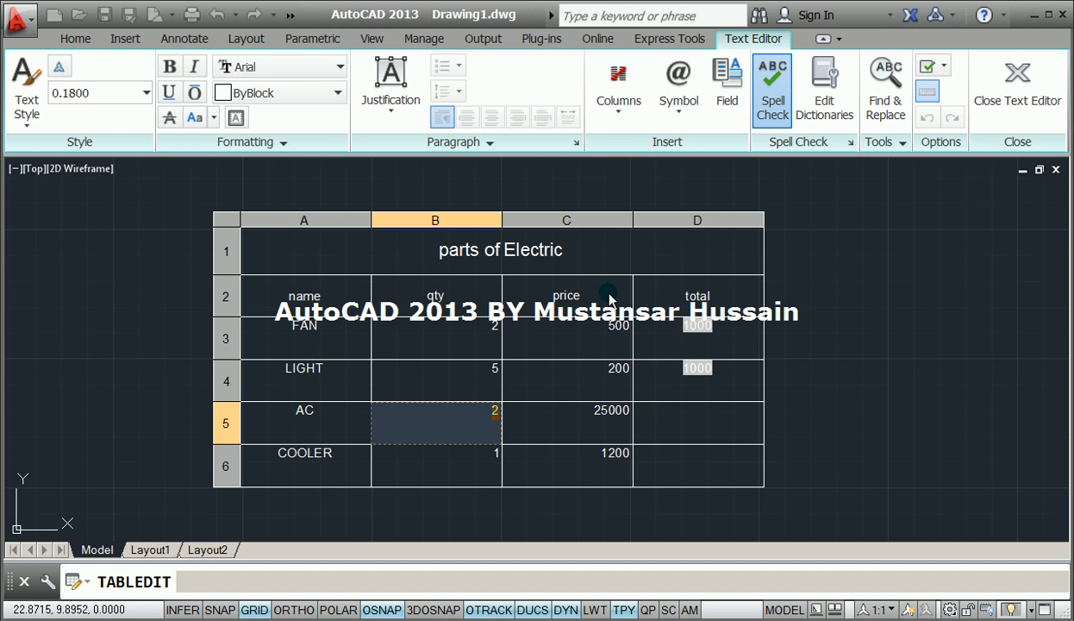
Step: Finish editing the parts table and insert a second, empty four-column table with six rows in a blank area of the drawing
scroll(608, 294, "down", 1)
middle_click_drag(674, 321, 552, 304)
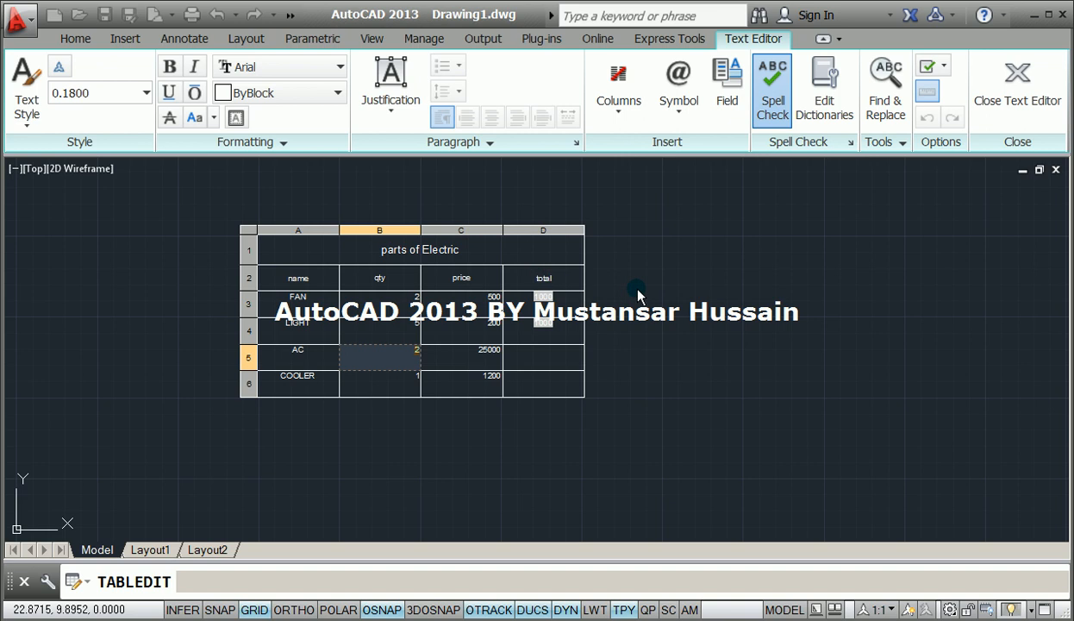
middle_click_drag(609, 259, 404, 205)
mouse_move(657, 312)
middle_mouse_down()
mouse_move(532, 304)
mouse_move(353, 264)
middle_mouse_up()
middle_click_drag(590, 289, 440, 289)
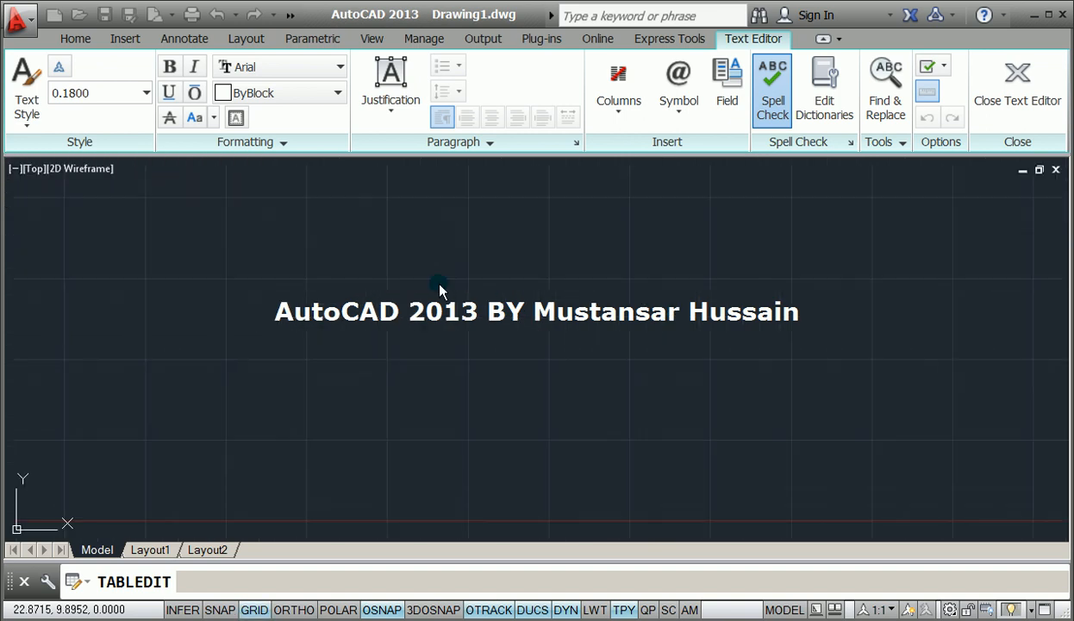
key("Escape")
key("Return")
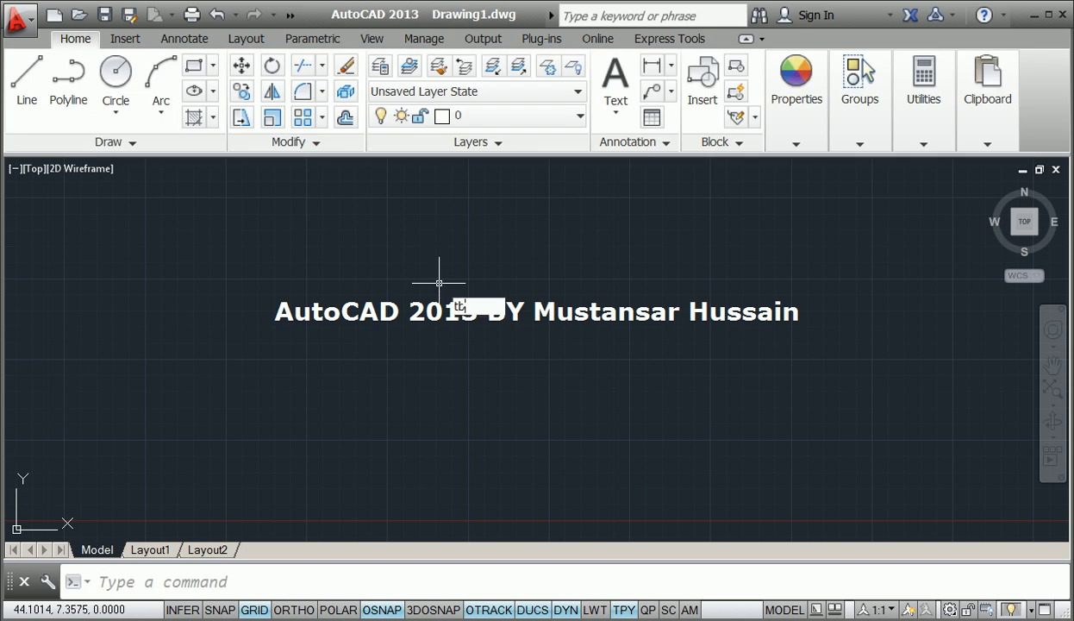
left_click(660, 532)
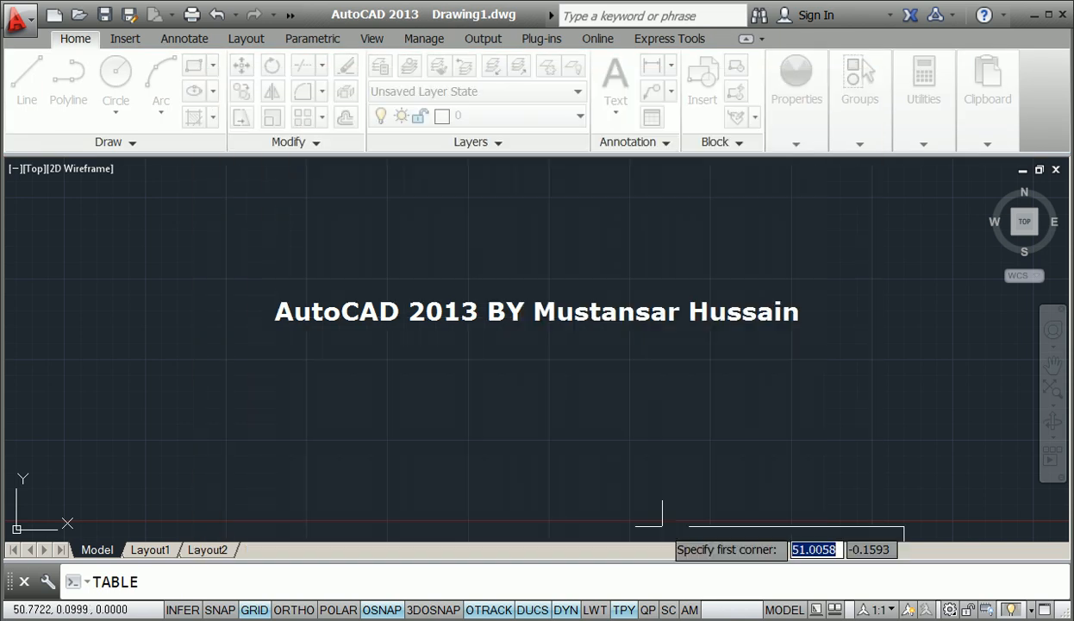
left_click(392, 282)
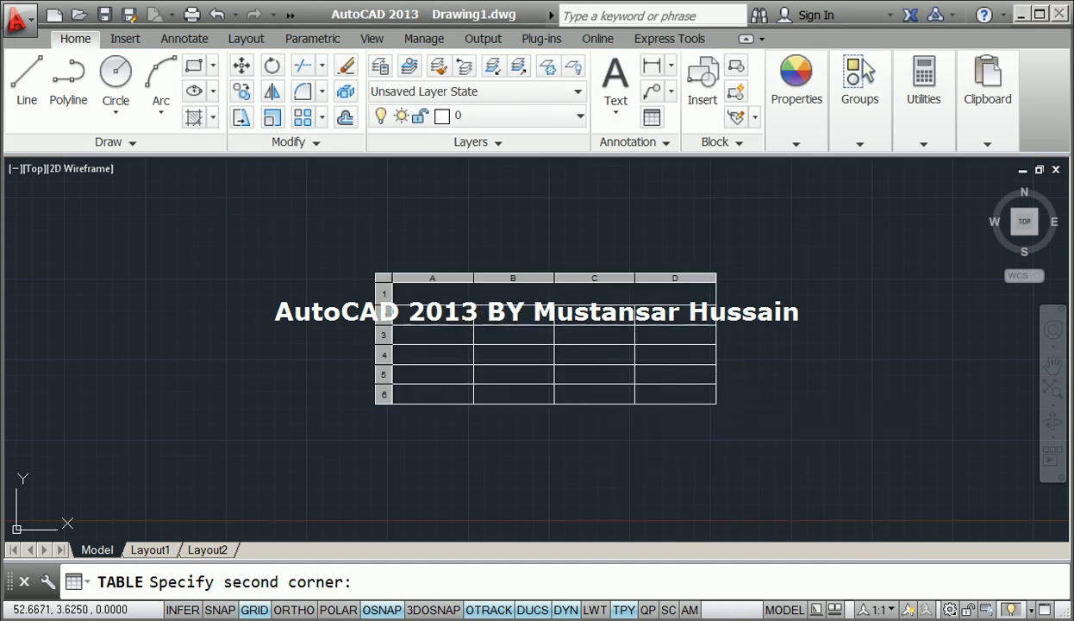
left_click(716, 402)
middle_click_drag(642, 358, 604, 355)
left_click(780, 408)
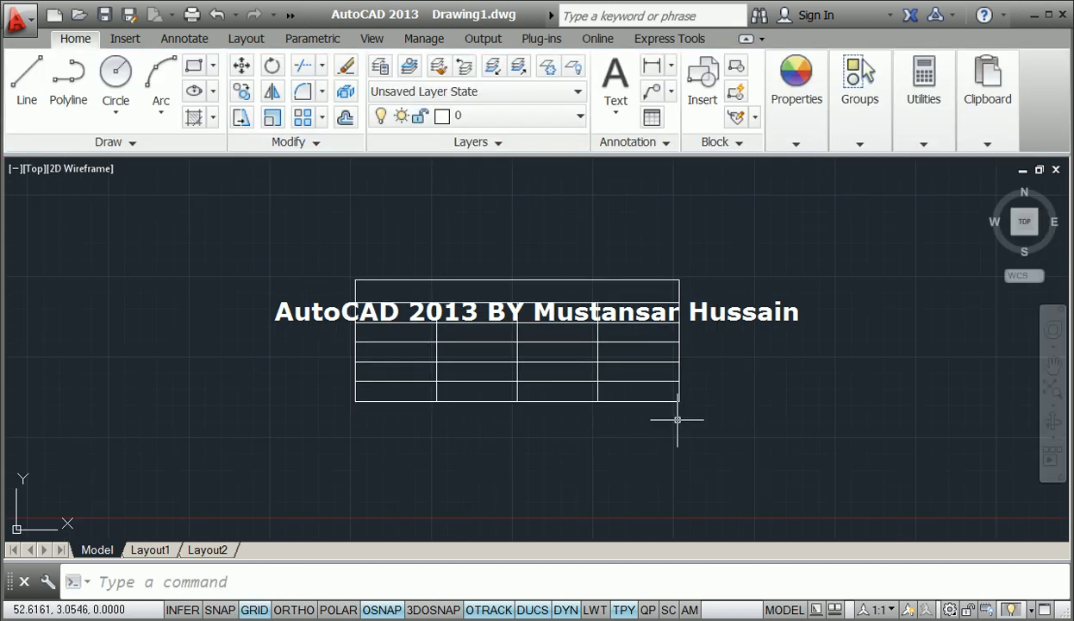
Step: Select cells A6 to D6 of the new table and delete row 6
scroll(544, 384, "up", 2)
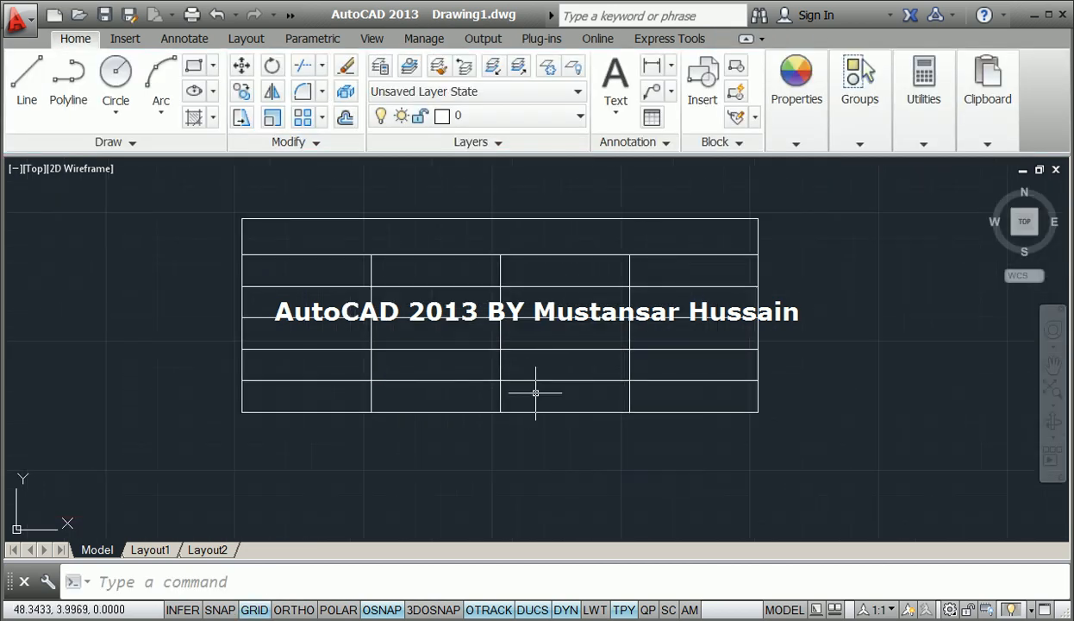
left_click(334, 395)
left_click(334, 396)
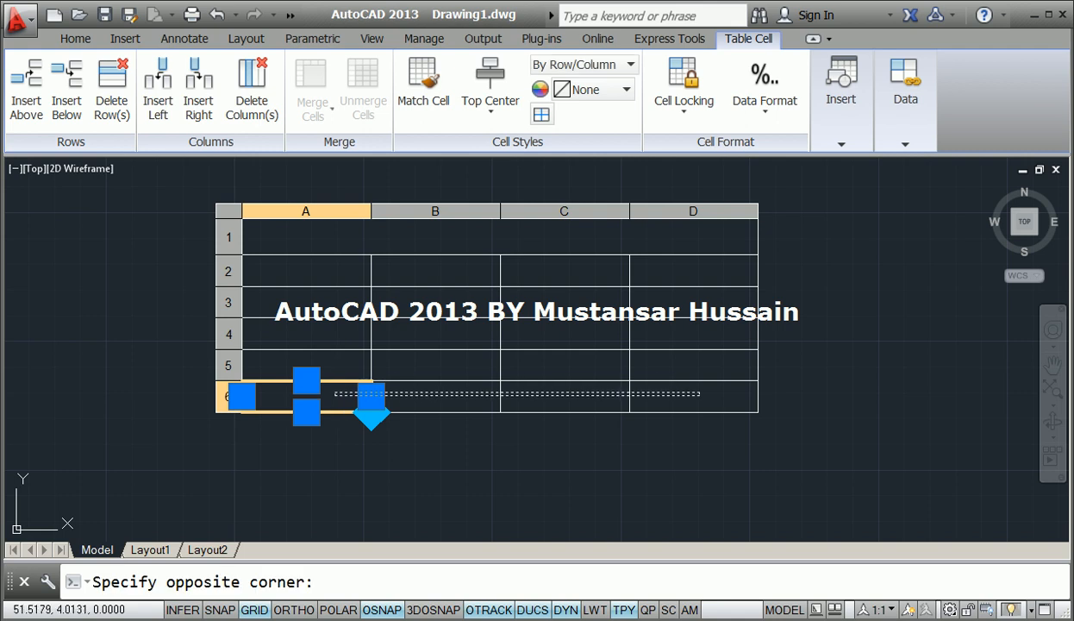
left_click(699, 392)
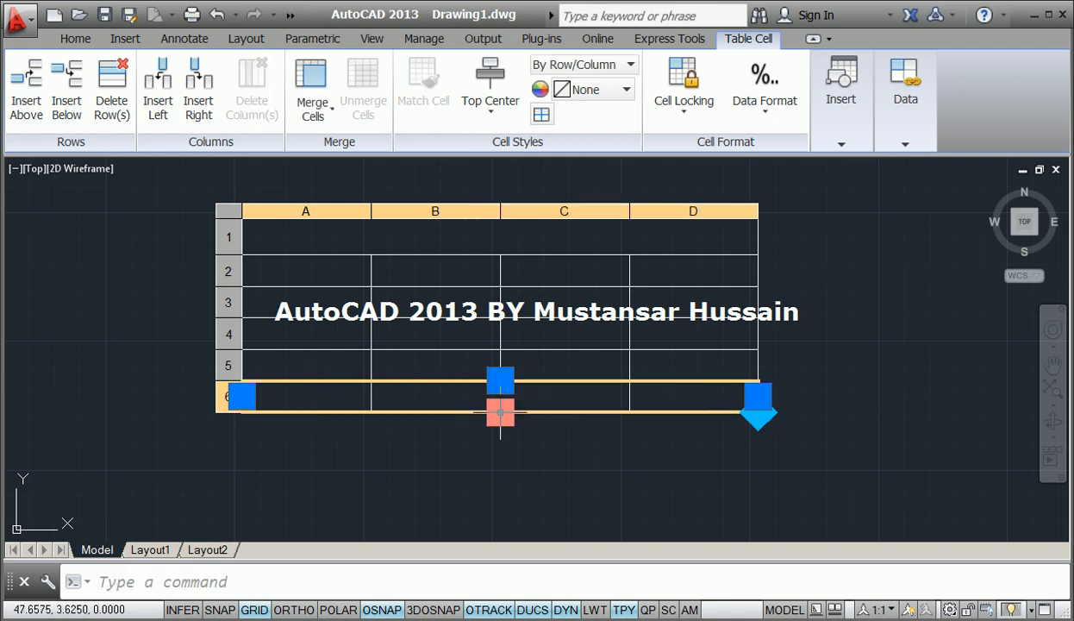
scroll(500, 412, "up", 2)
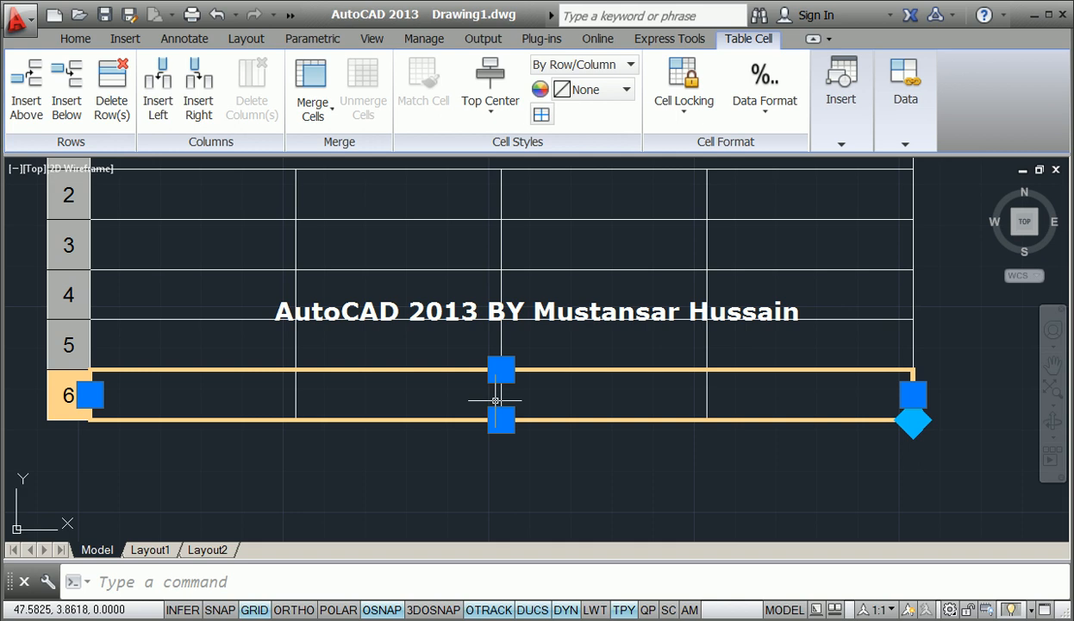
right_click(557, 390)
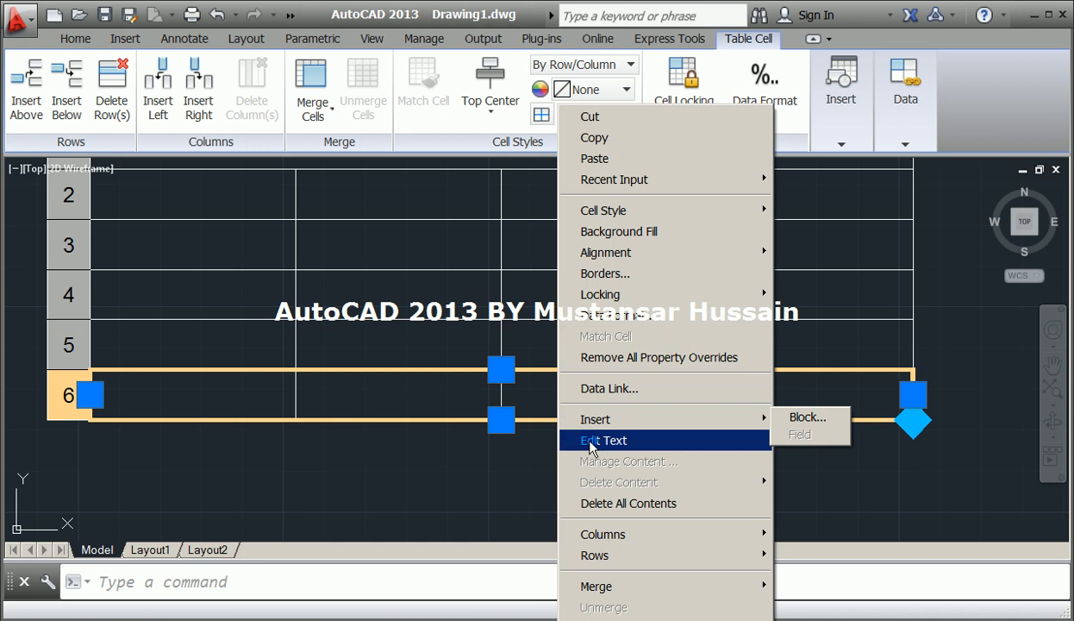
mouse_move(614, 540)
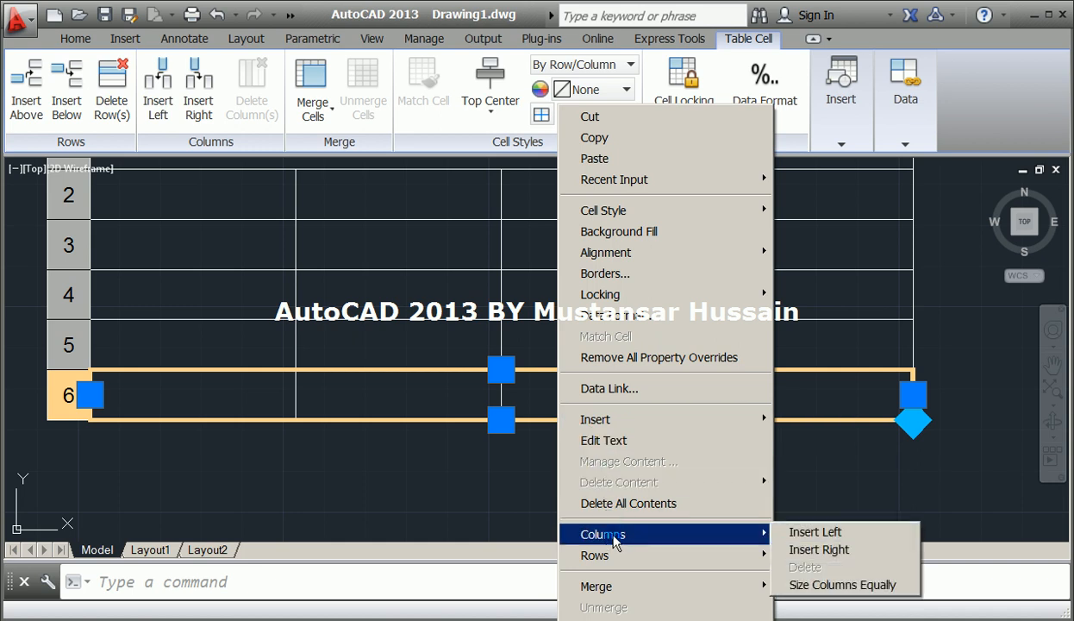
mouse_move(626, 559)
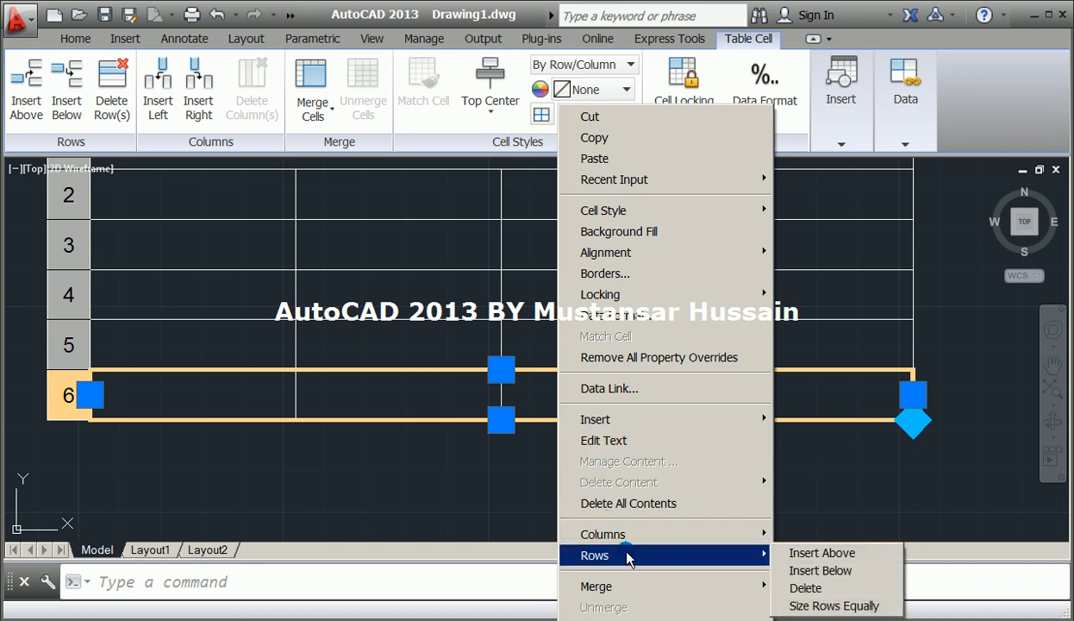
left_click(807, 589)
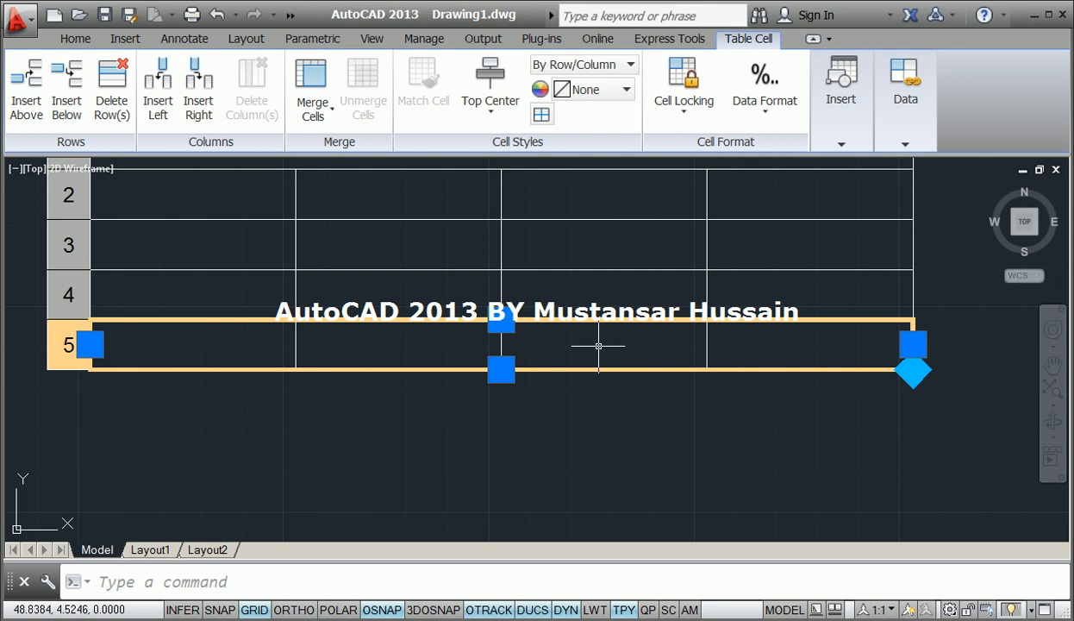
Step: Insert a new row below row 5 of the empty table and clear the cell selection
right_click(598, 346)
mouse_move(693, 549)
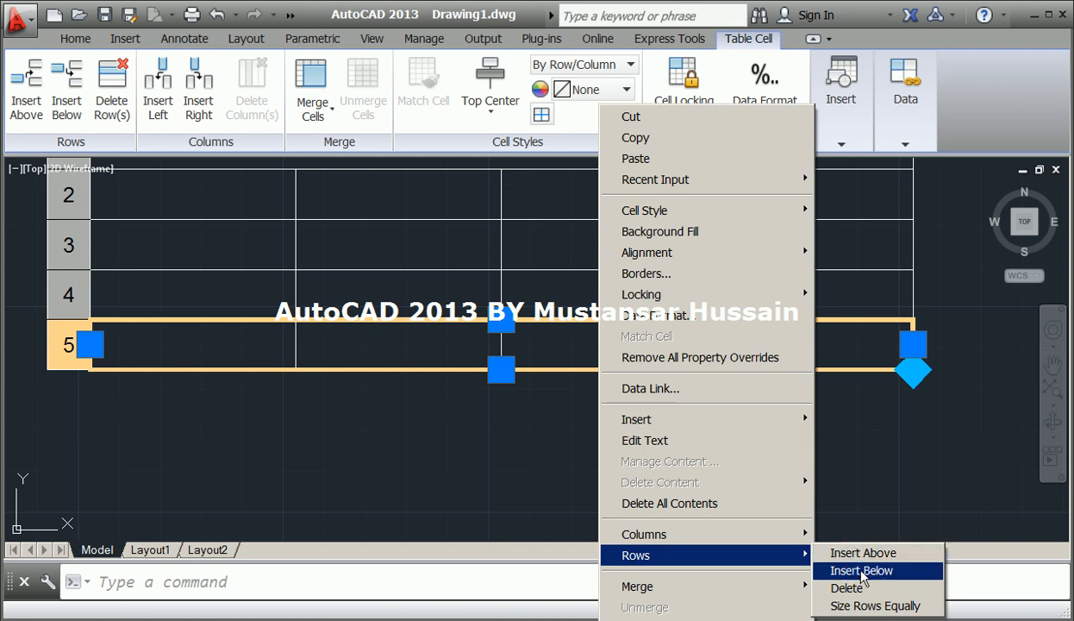
left_click(862, 571)
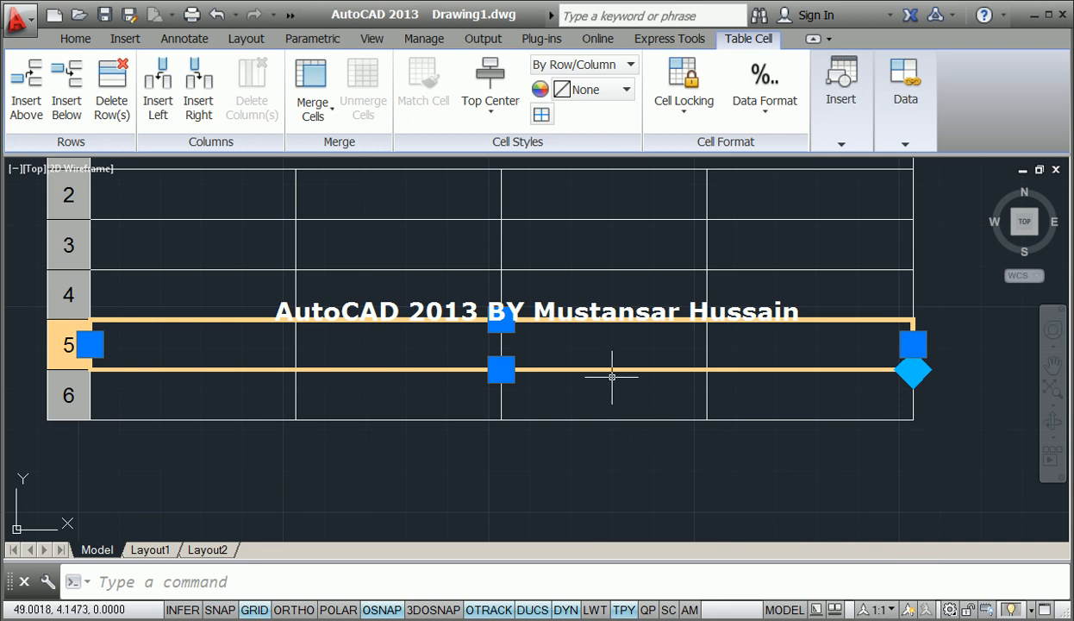
key("Escape")
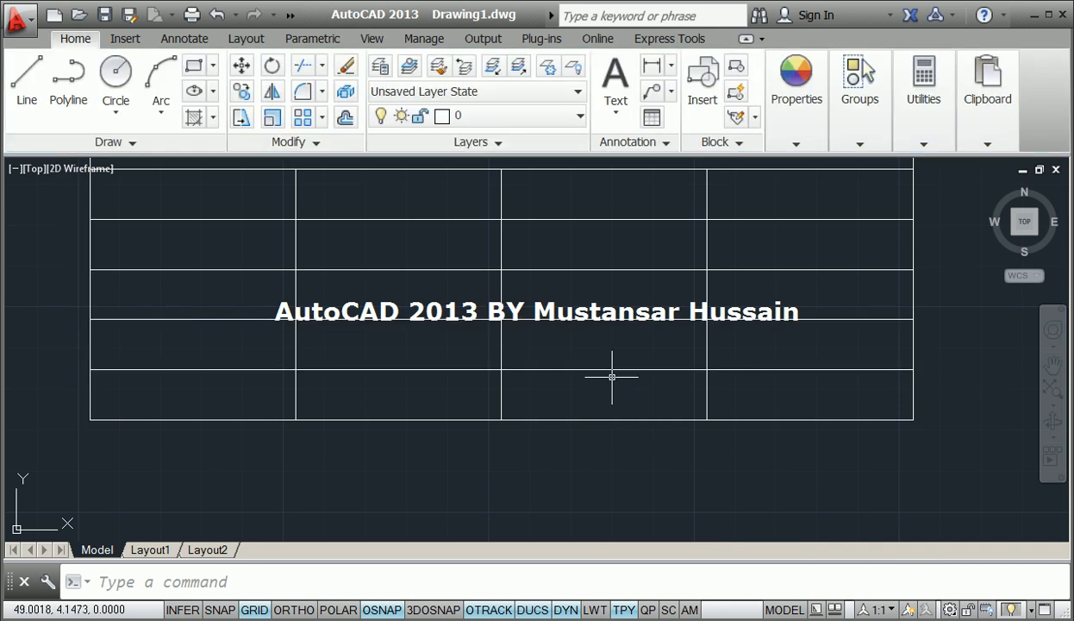
Step: Try deleting rows 2 to 6 of the empty table using cells C2 to C6, and undo the deletion
left_click(625, 395)
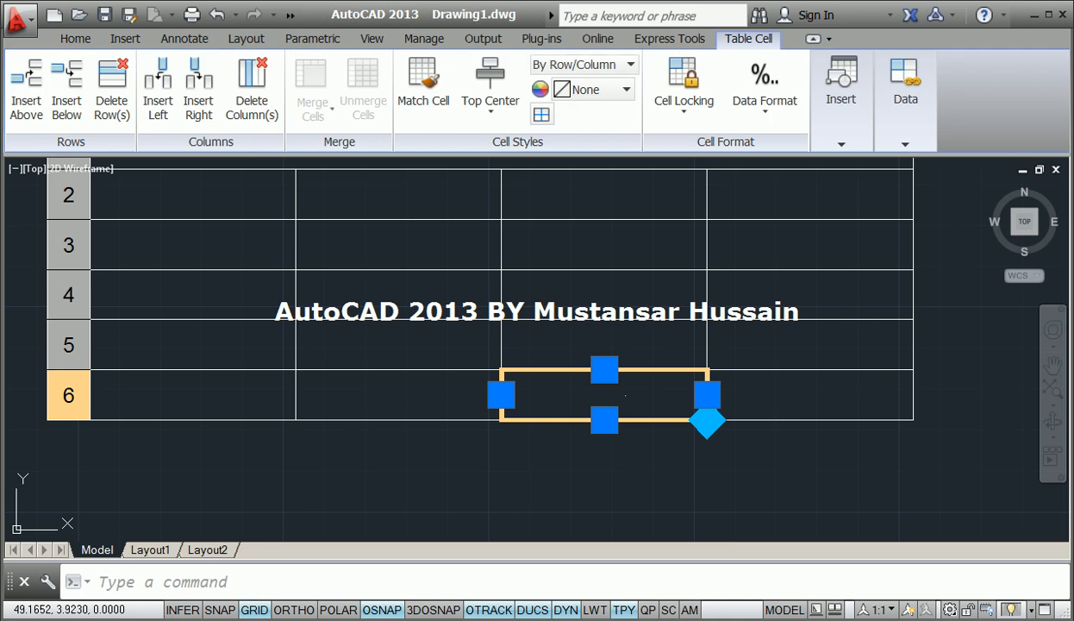
left_click_drag(604, 327, 595, 202)
scroll(603, 250, "down", 3)
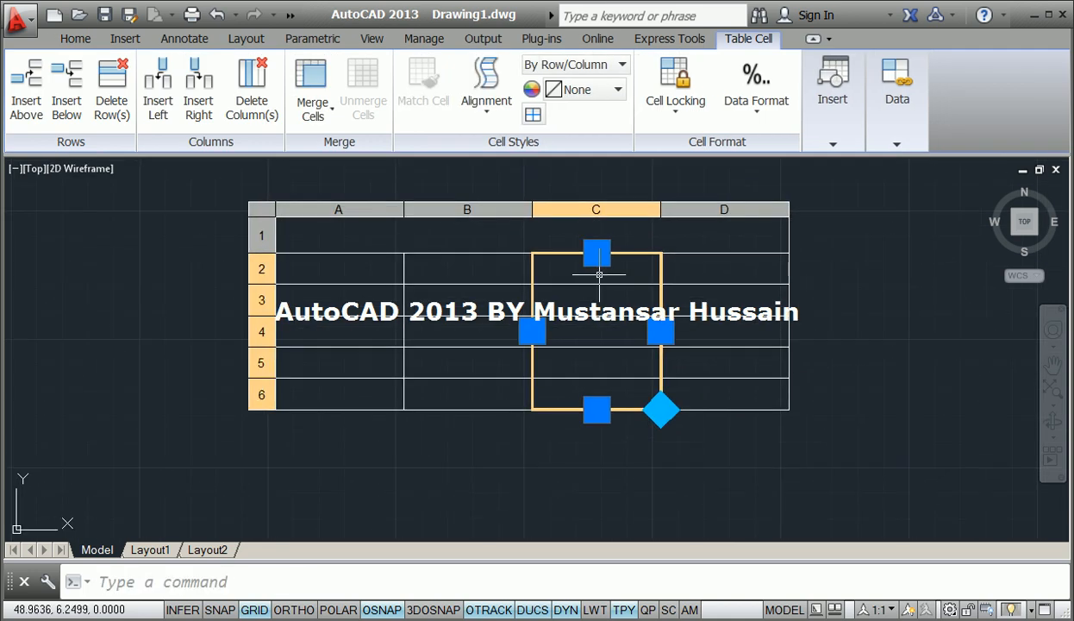
right_click(599, 274)
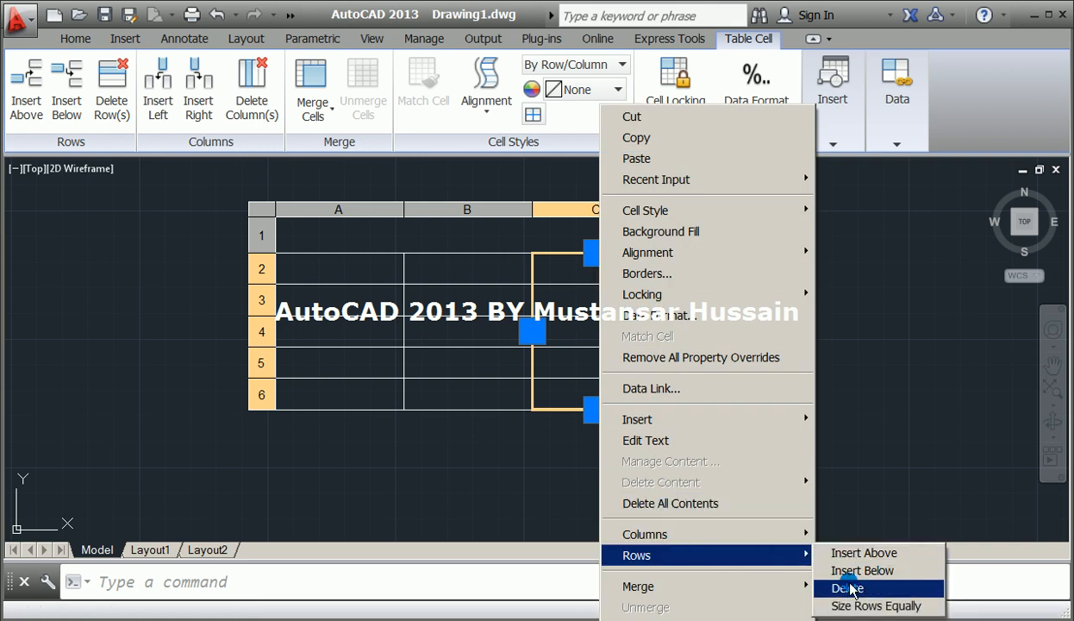
left_click(849, 589)
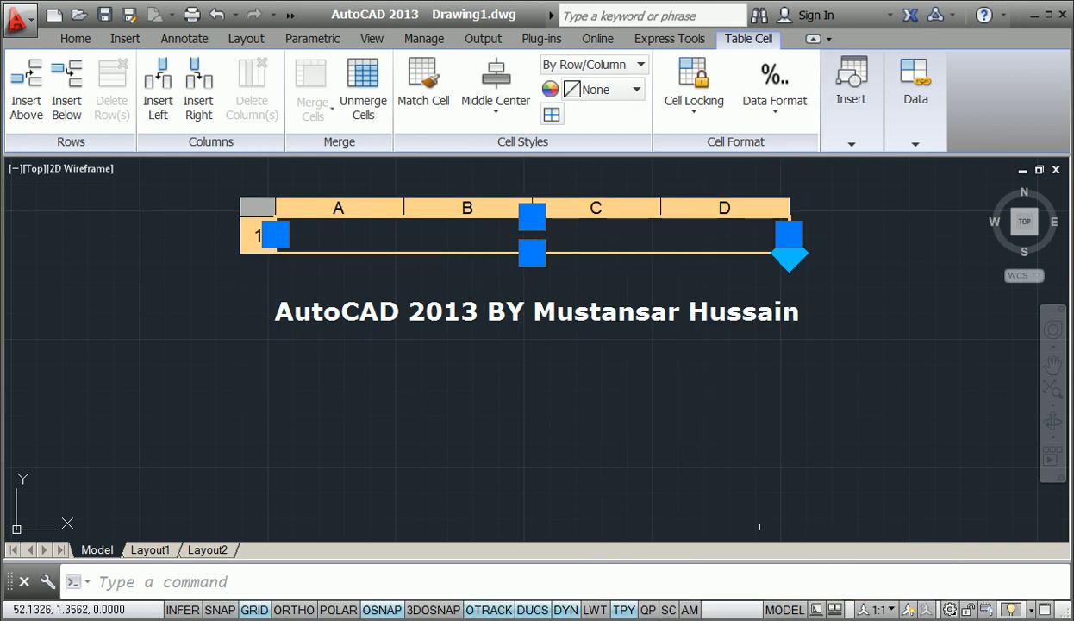
scroll(607, 229, "up", 2)
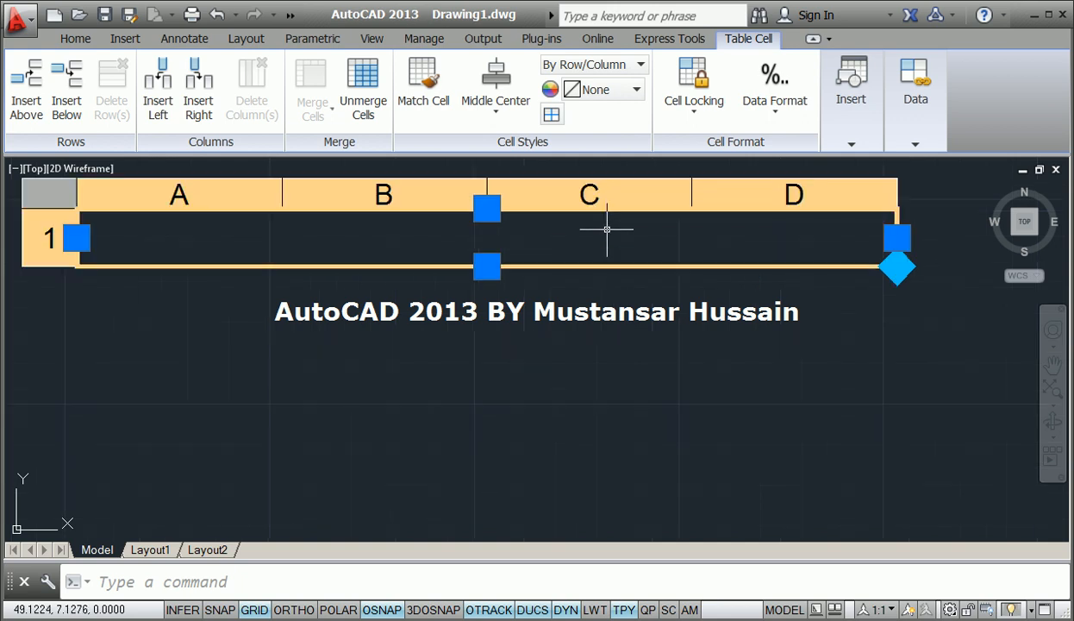
key("ctrl+z")
key("ctrl+z")
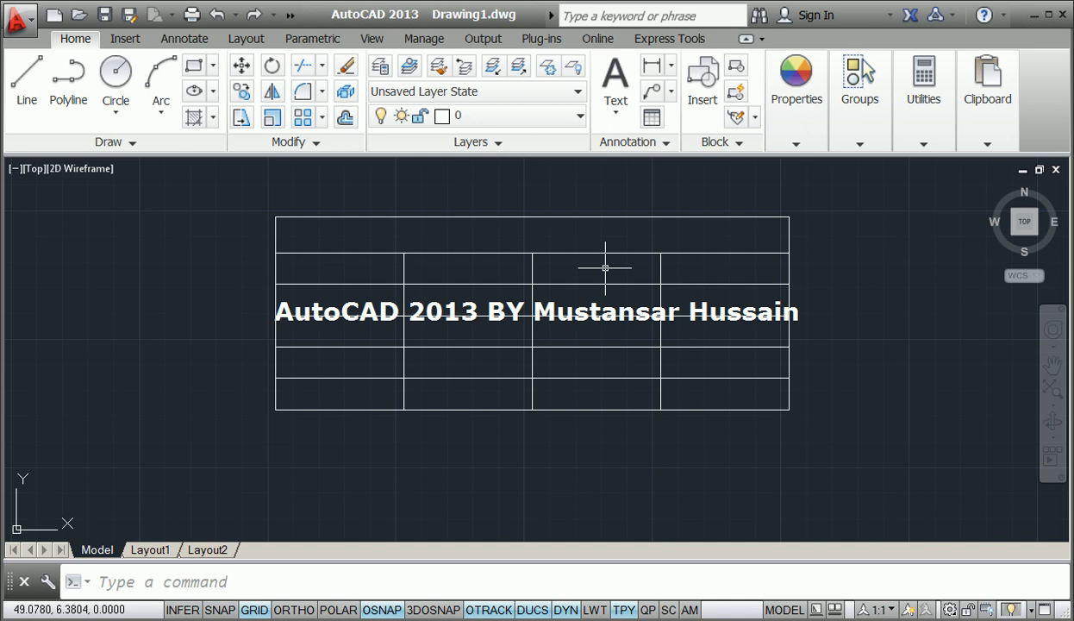
Step: Select cells C2 to C6 of the empty table and insert a new column to the left of column C
left_click(619, 388)
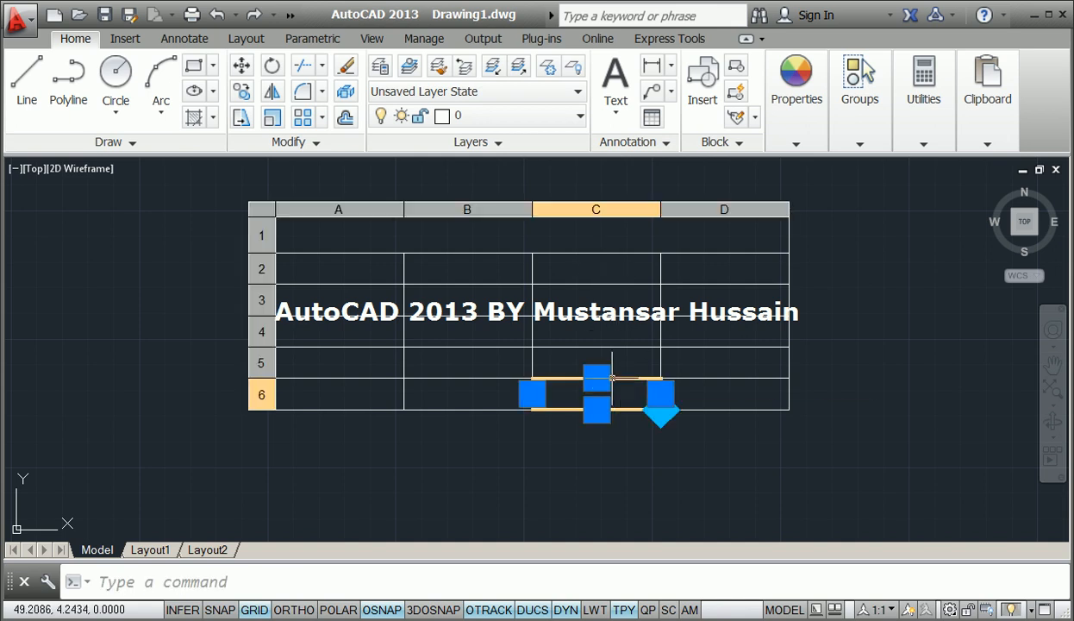
key("Escape")
left_click(621, 390)
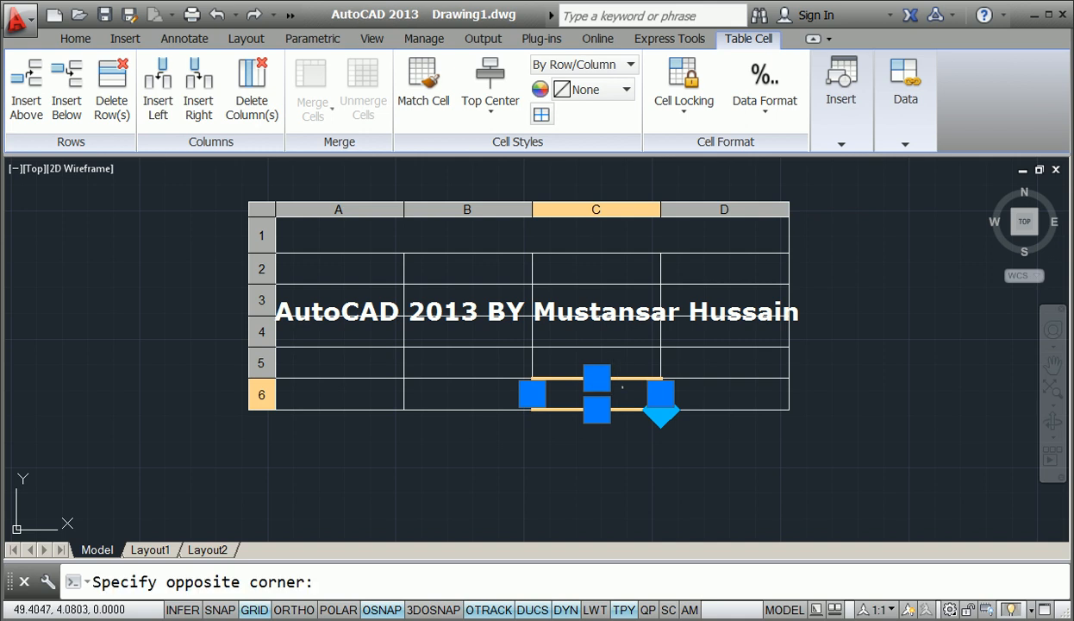
left_click_drag(622, 388, 603, 276)
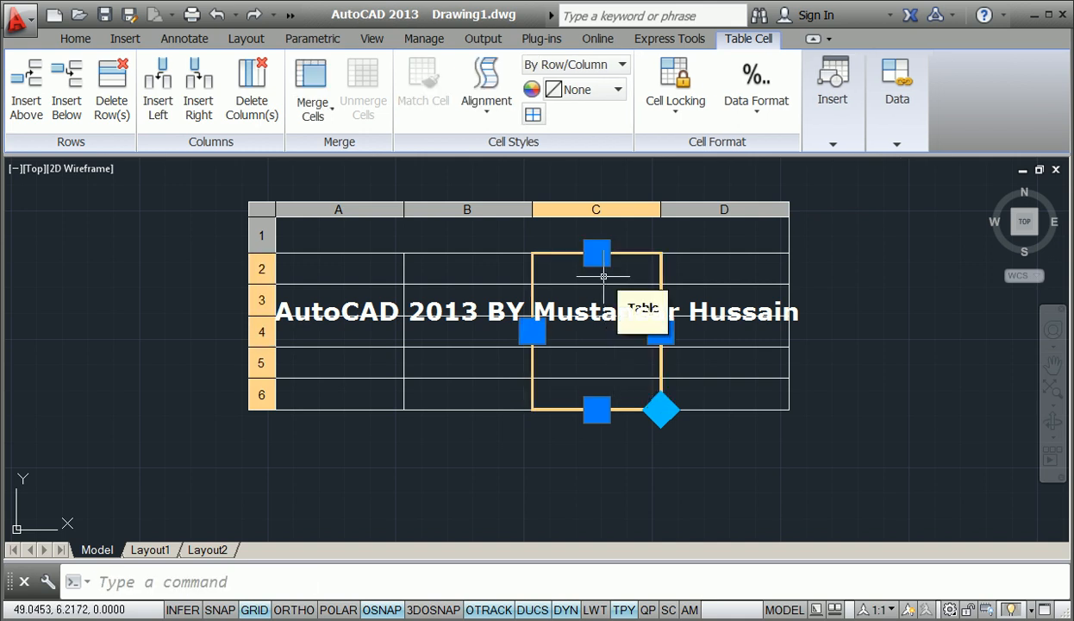
right_click(604, 276)
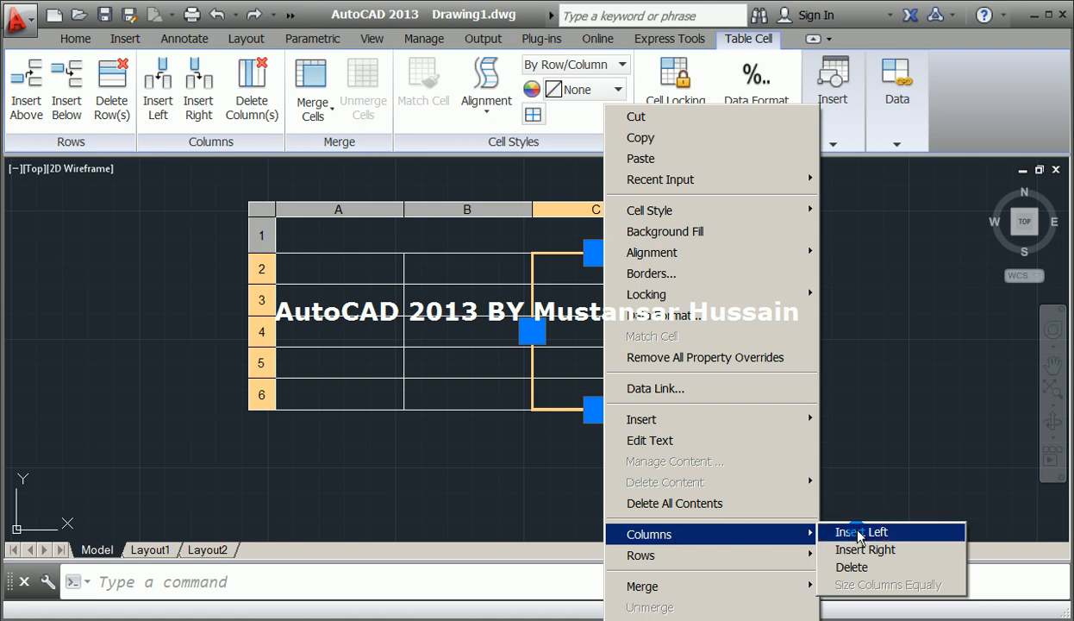
left_click(860, 533)
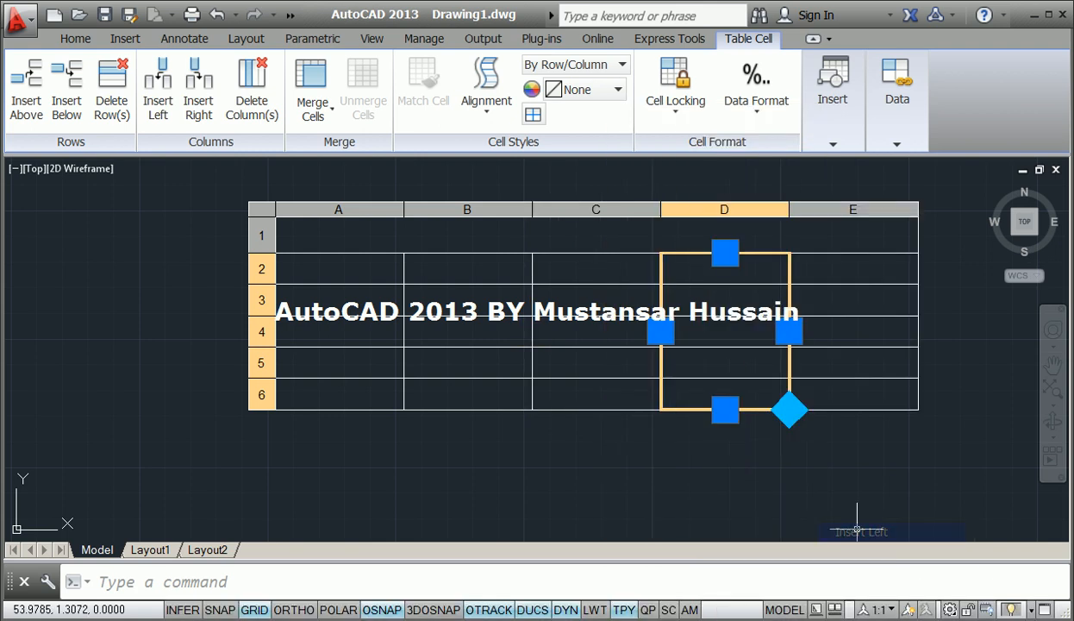
Step: Insert another column to the right of the selected column D in the empty table and clear the cell selection
right_click(692, 276)
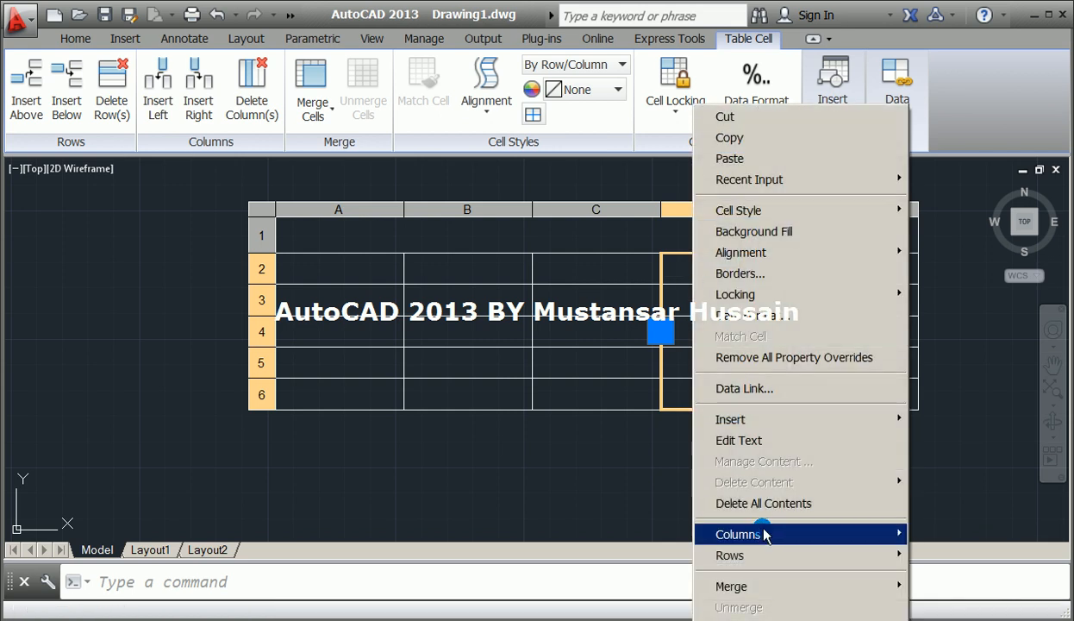
mouse_move(764, 536)
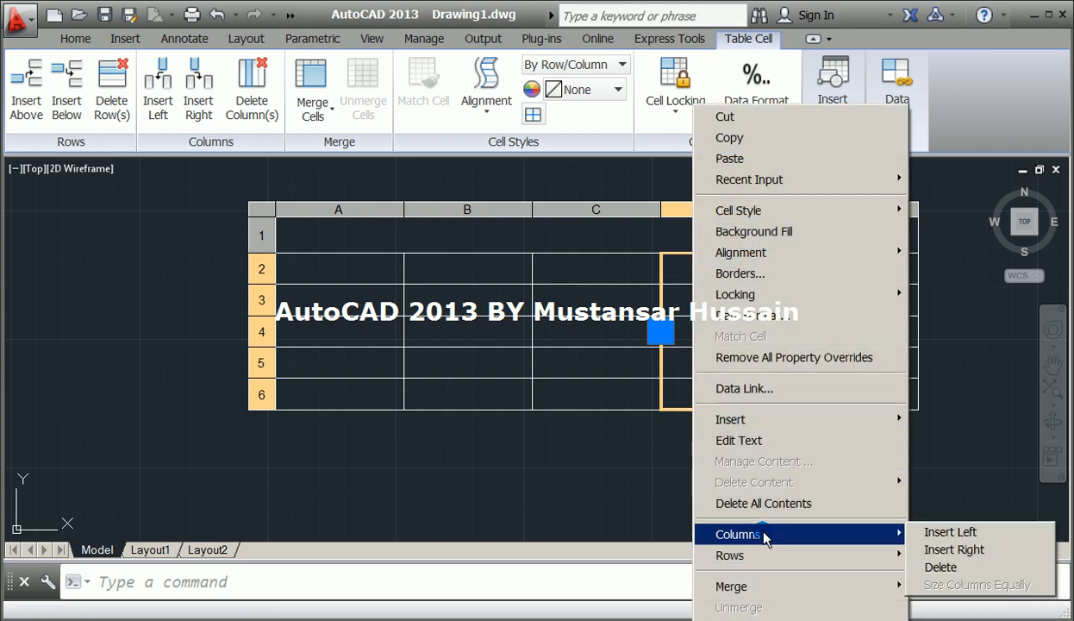
left_click(939, 550)
scroll(793, 298, "down", 2)
middle_click_drag(764, 320, 664, 319)
key("Escape")
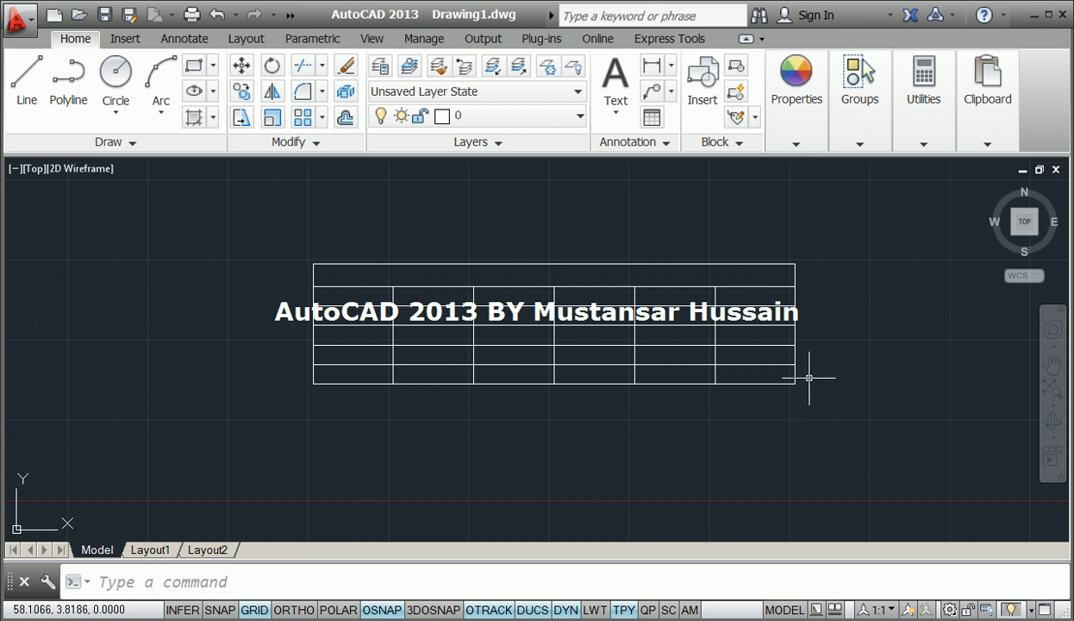
Step: Return to the "parts of Electric" table and bring its rows into close view
scroll(806, 392, "down", 3)
scroll(319, 293, "up", 4)
middle_click_drag(395, 226, 456, 287)
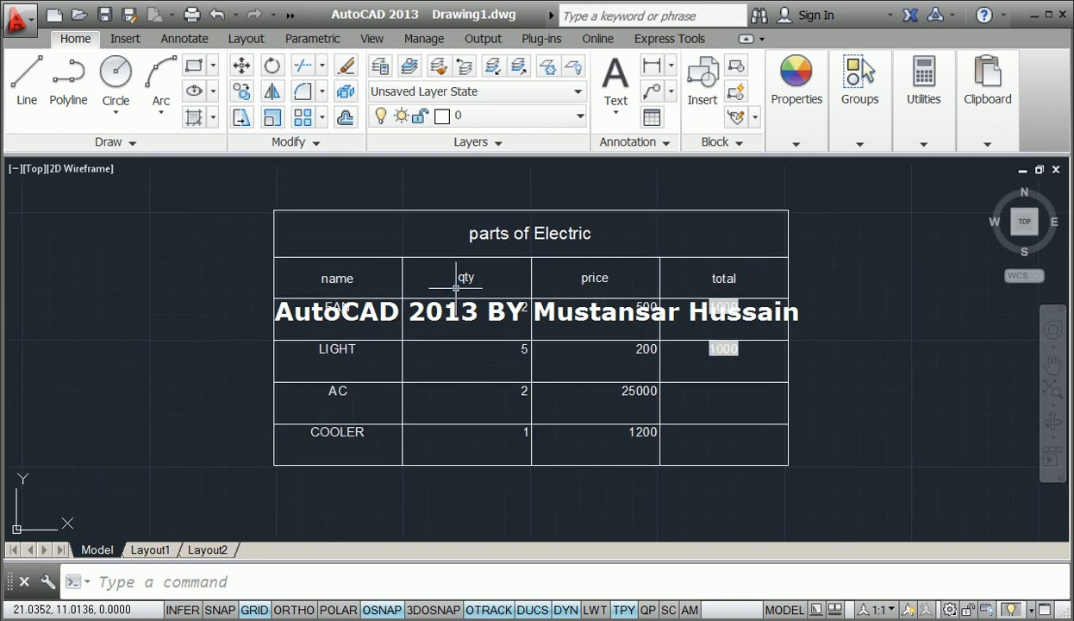